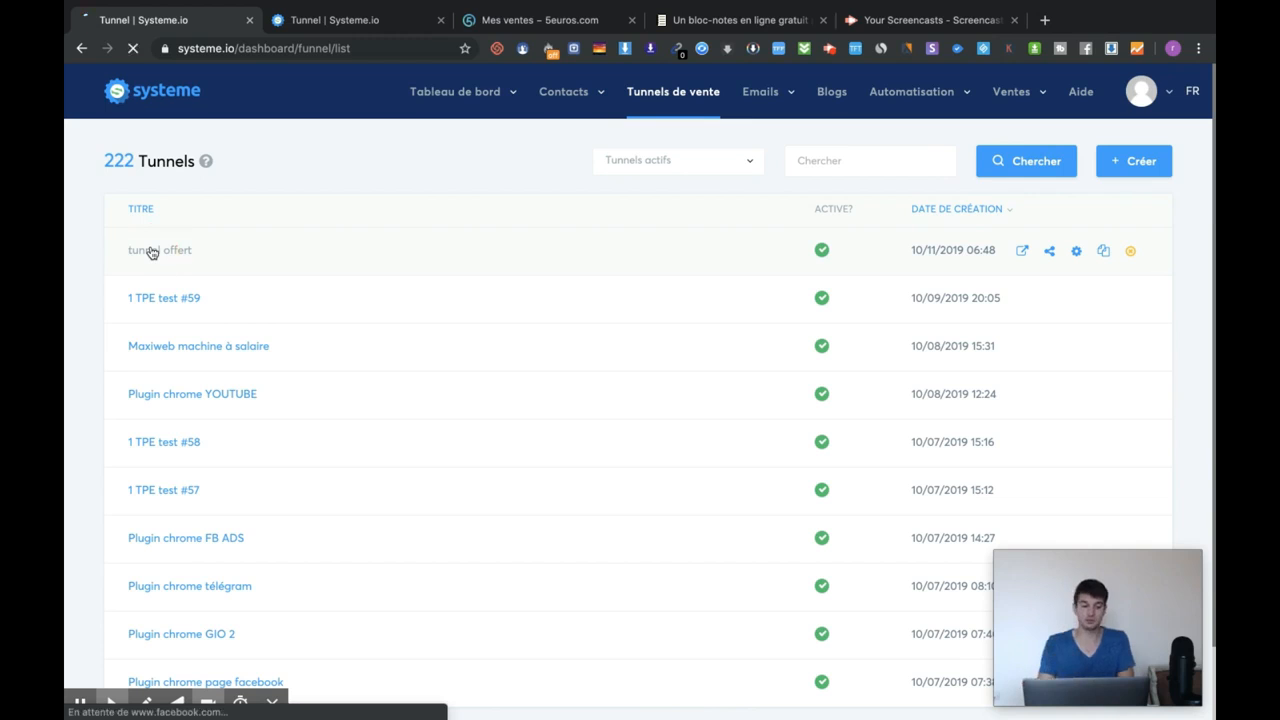
# Open the tunnel offert funnel's Page de vente step and preview its live sales page.
pyautogui.click(150, 252)
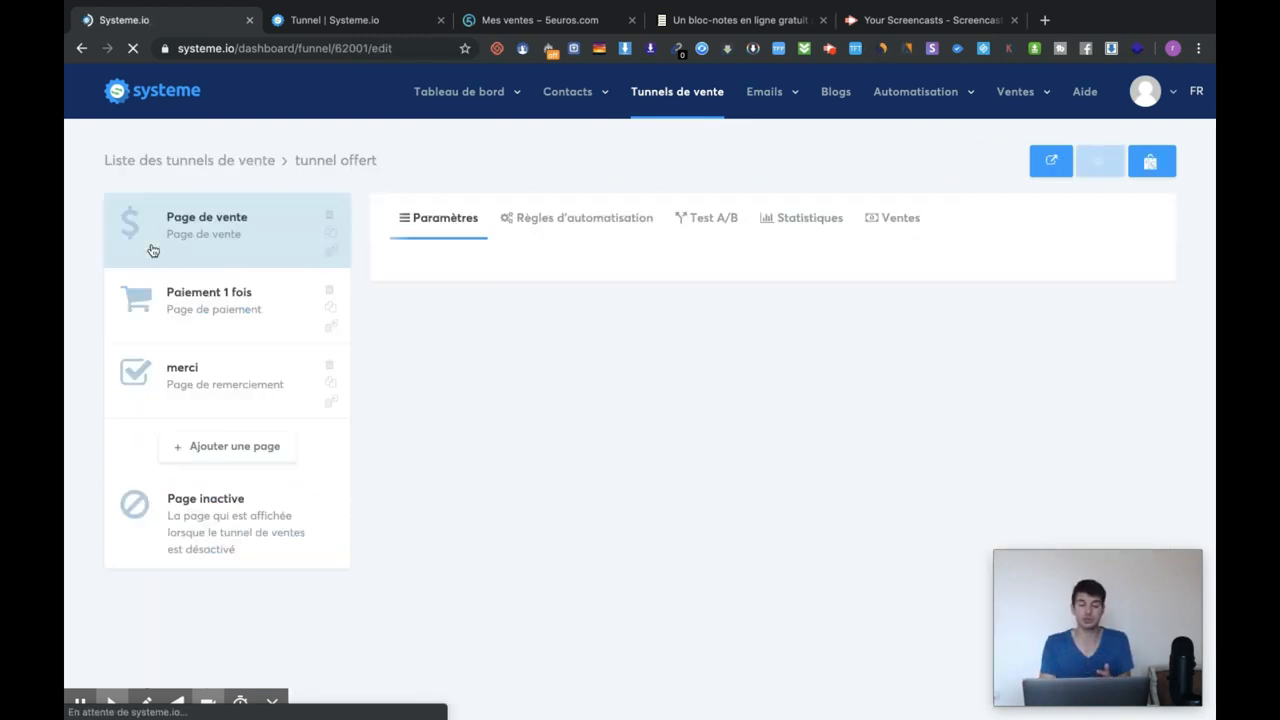
pyautogui.click(263, 226)
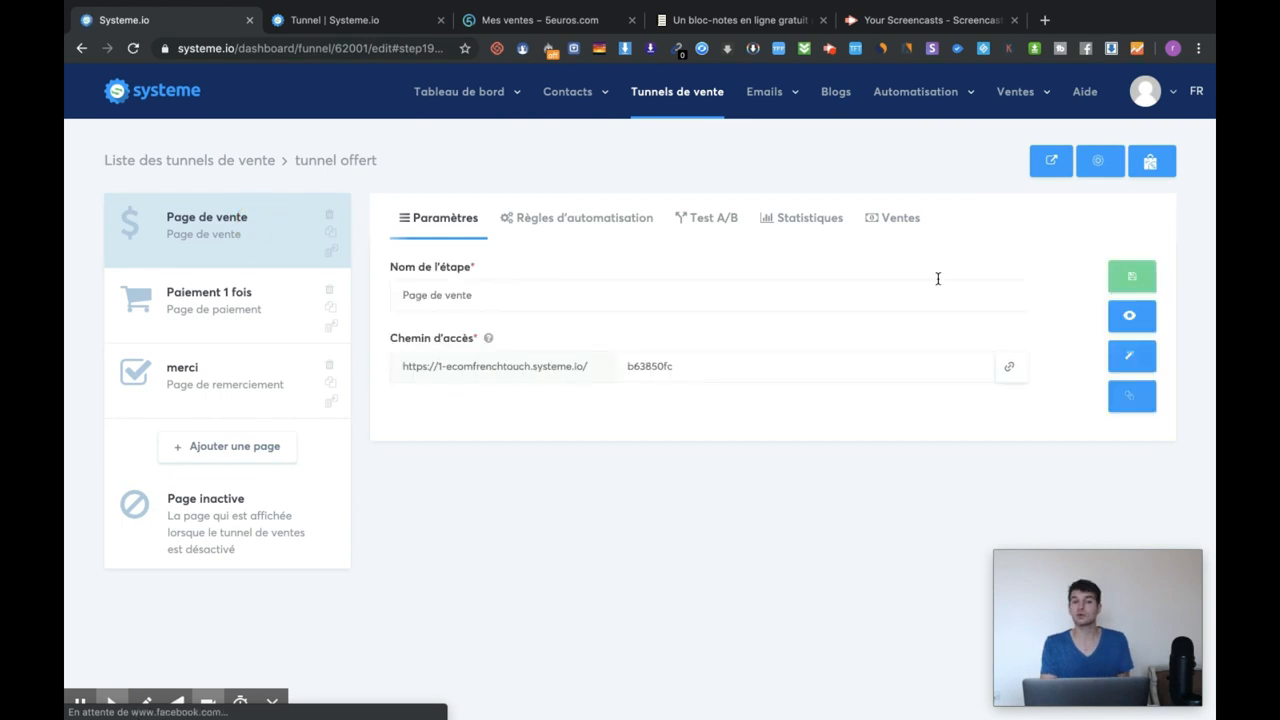
pyautogui.click(1135, 316)
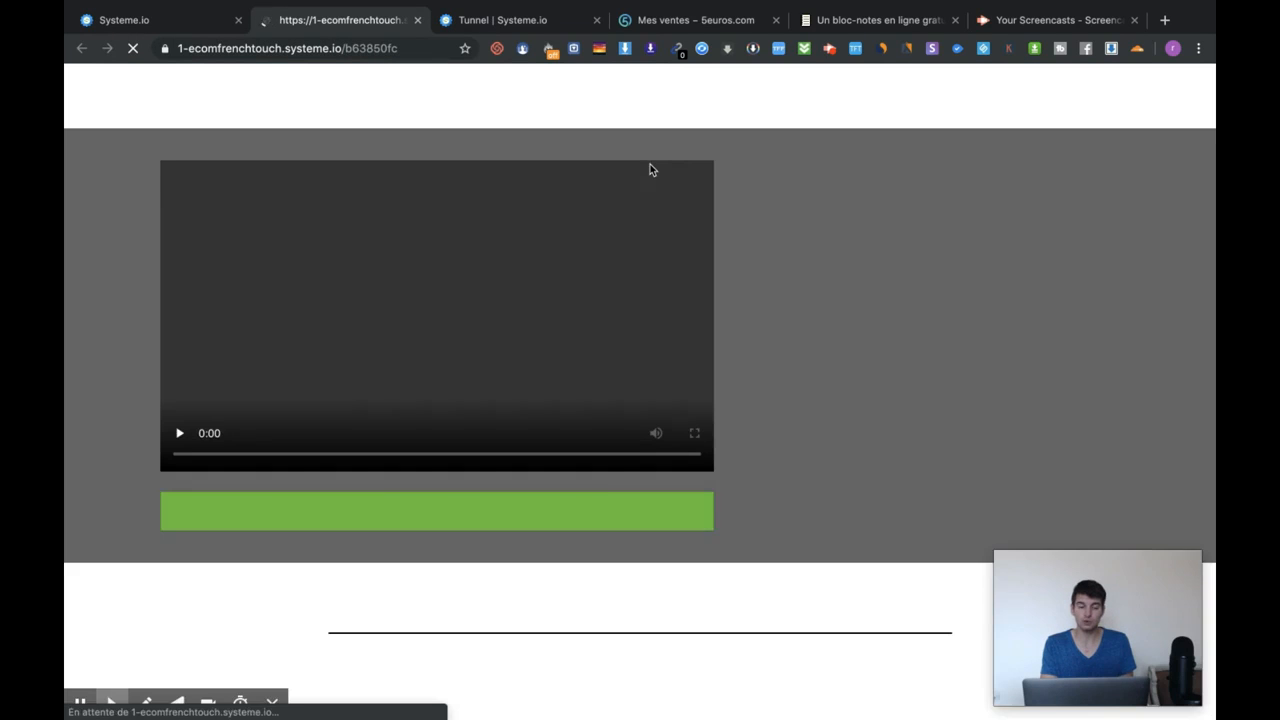
# Scroll through the live sales page, dismiss its email sign-up popup, and close the preview.
pyautogui.scroll(-15, 617, 457)
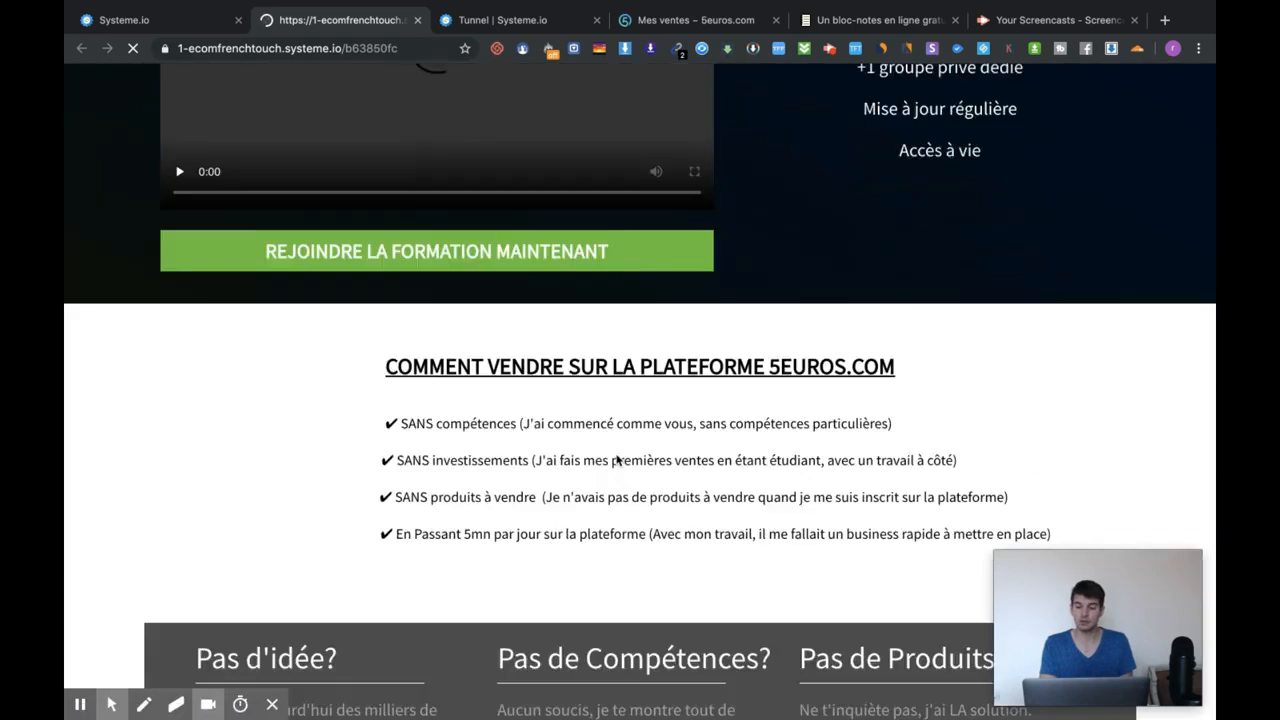
pyautogui.scroll(-20, 617, 460)
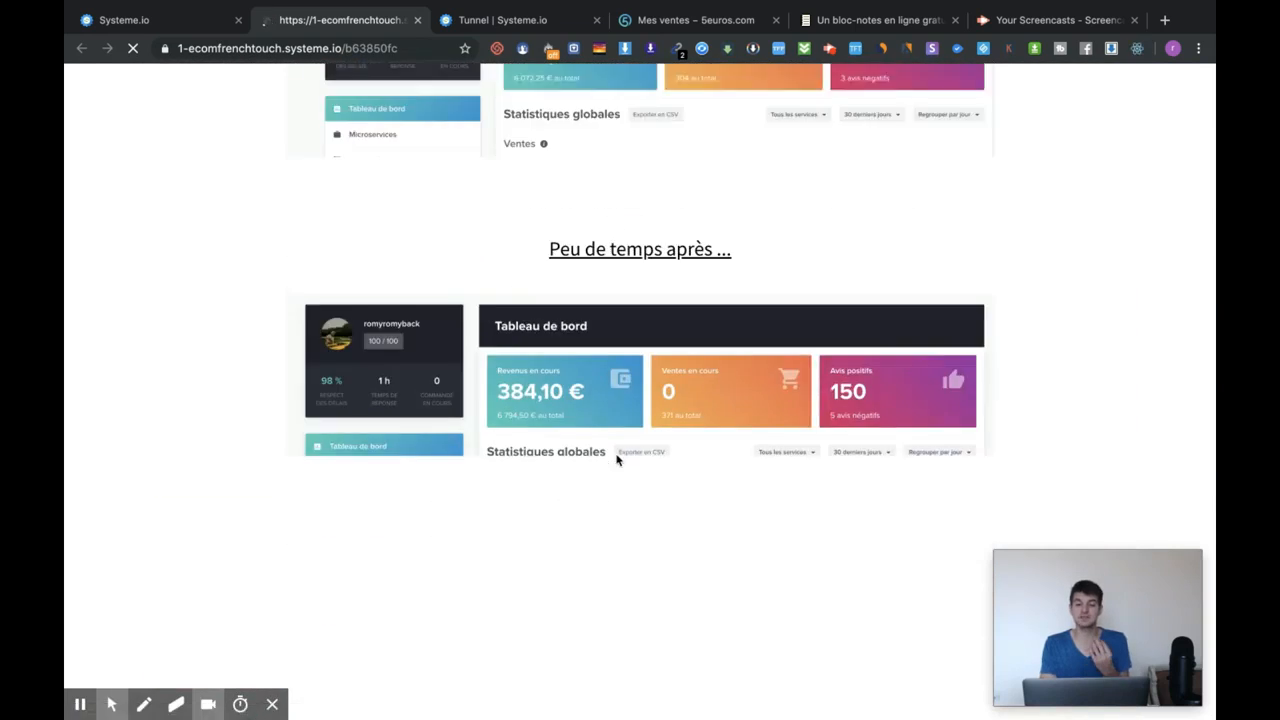
pyautogui.scroll(-6, 617, 461)
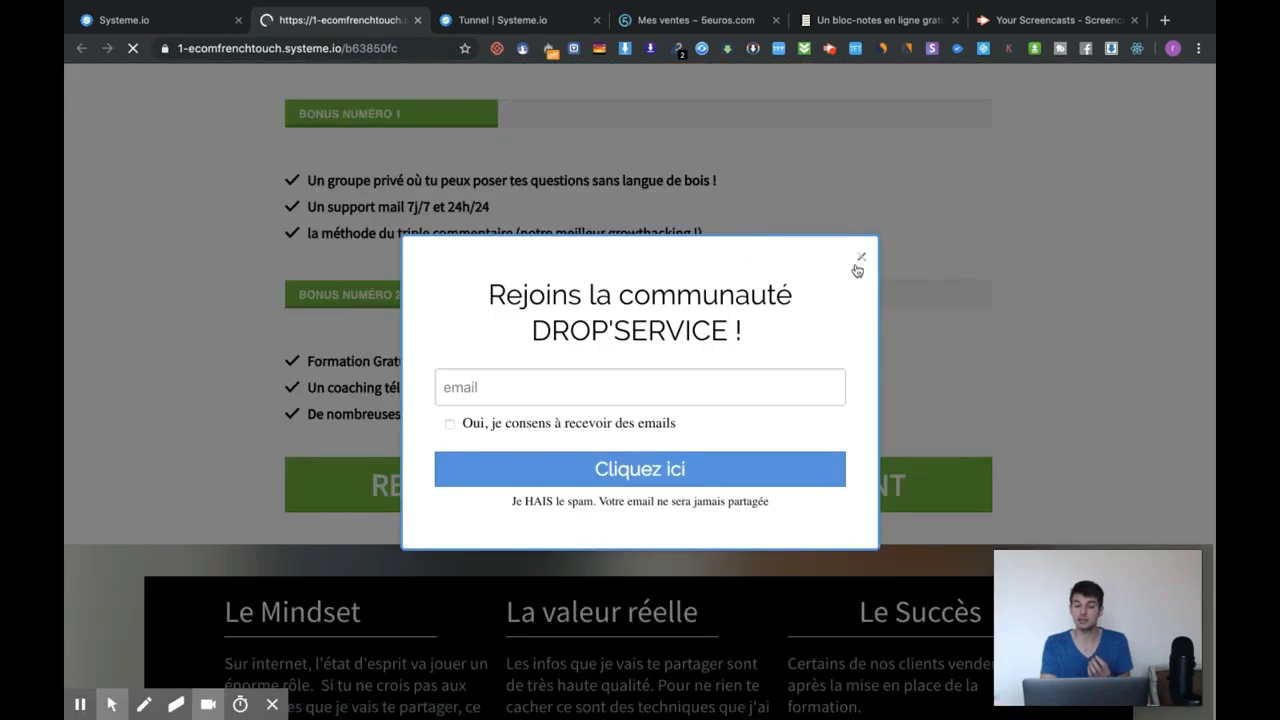
pyautogui.click(859, 257)
pyautogui.scroll(-8, 857, 251)
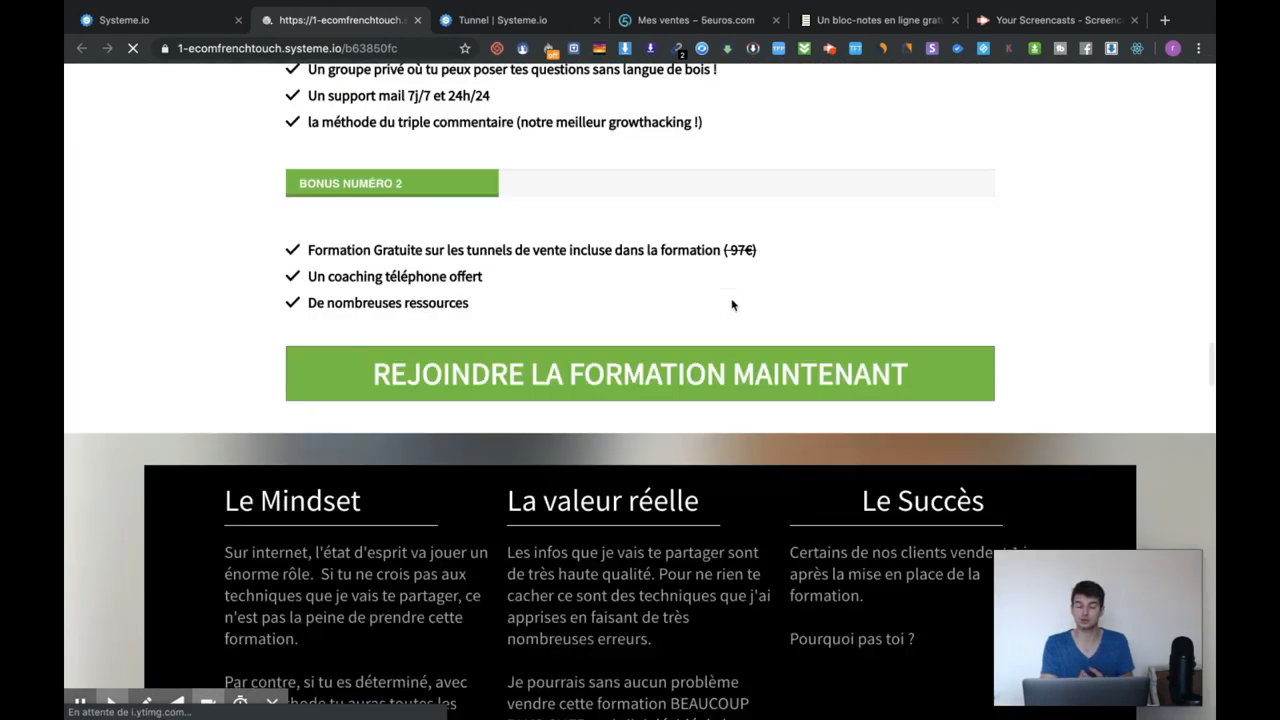
pyautogui.scroll(12, 732, 305)
pyautogui.scroll(-8, 730, 300)
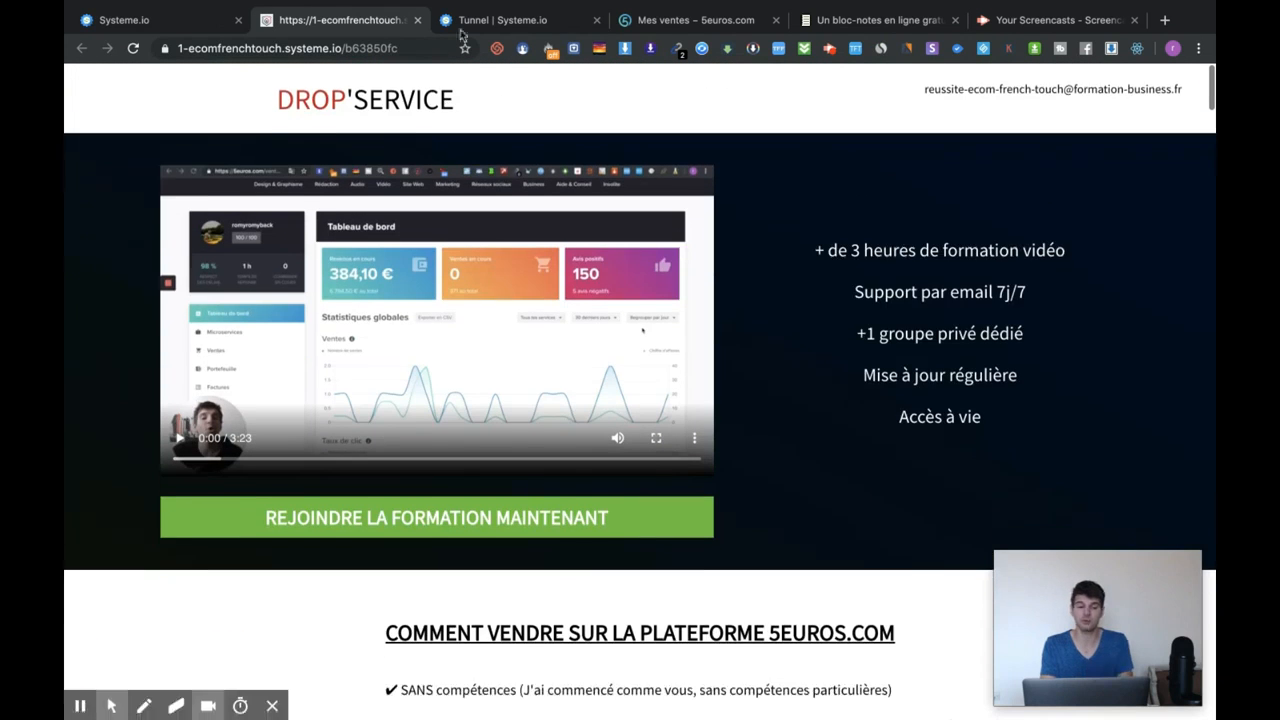
pyautogui.click(418, 20)
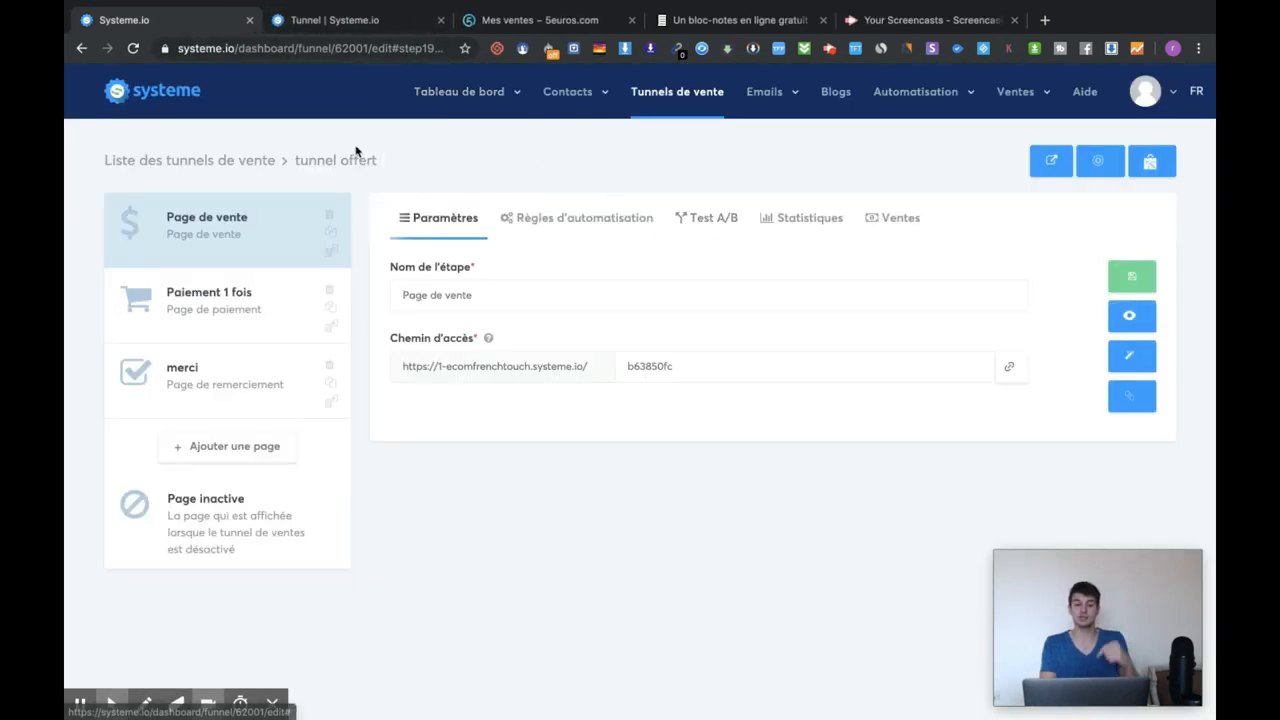
# Copy tunnel offert's share link from the Tunnels de vente list and load it in a private window.
pyautogui.click(710, 107)
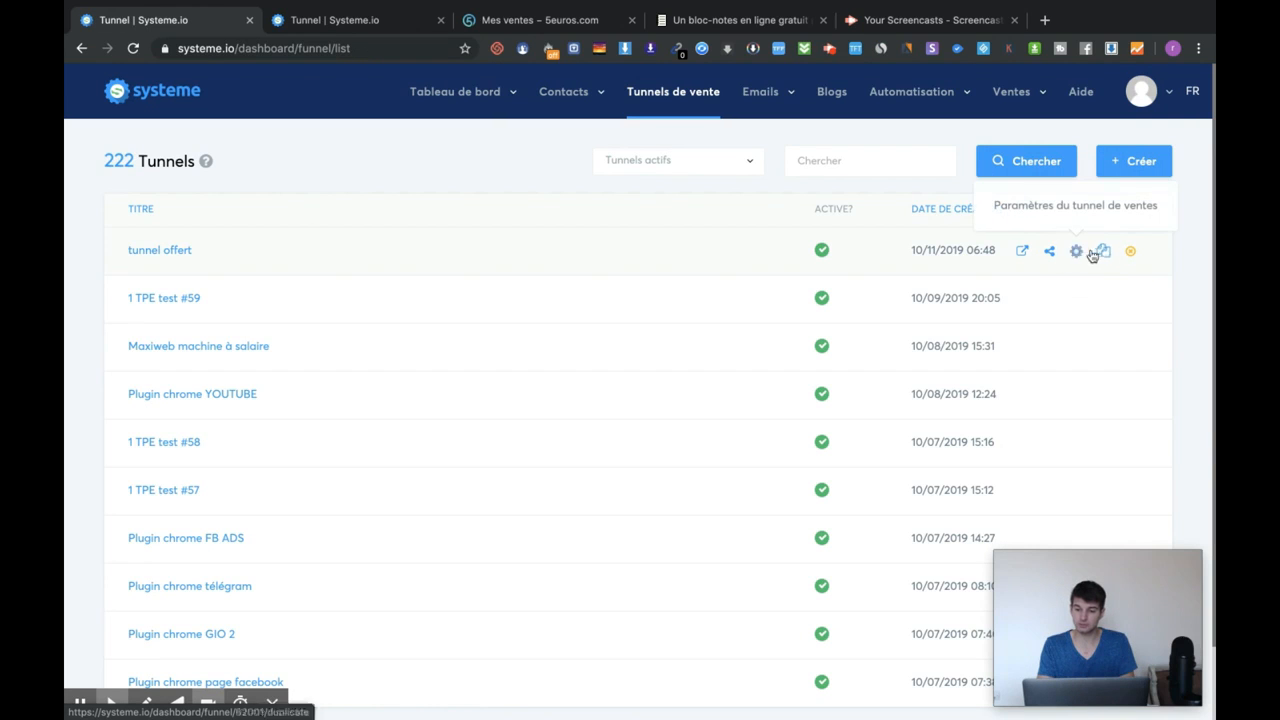
pyautogui.click(1050, 253)
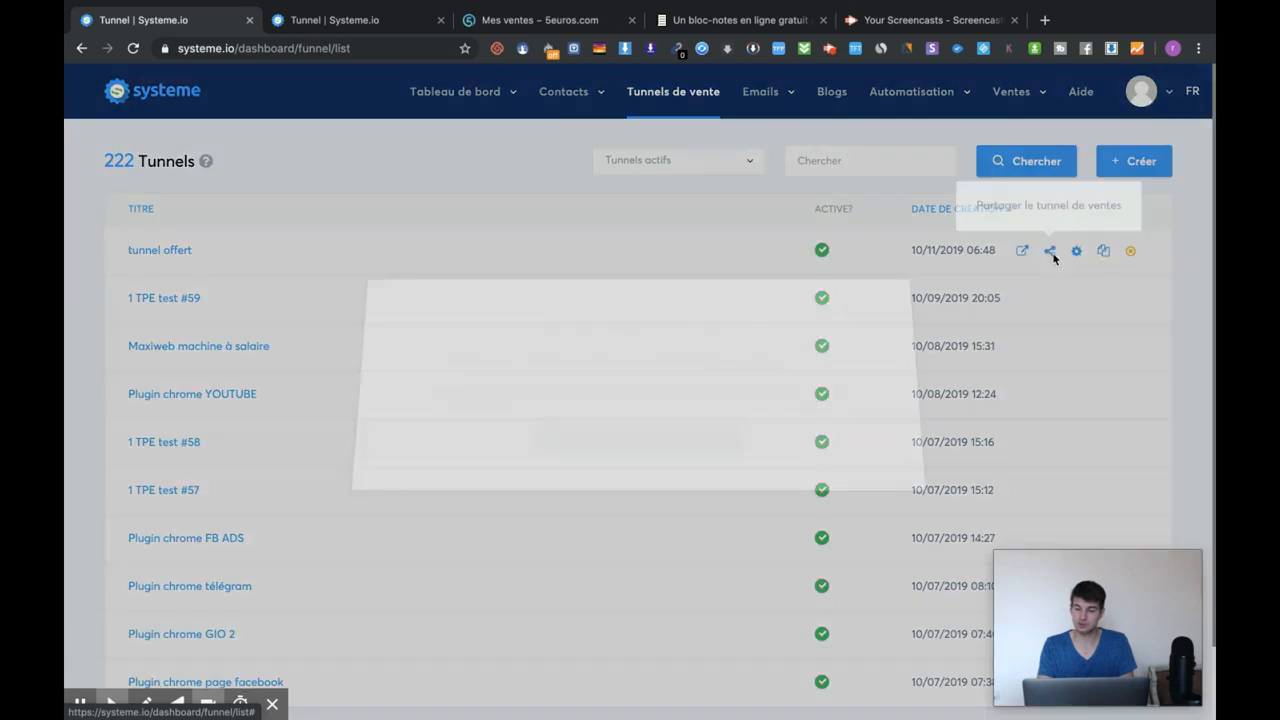
pyautogui.click(602, 455)
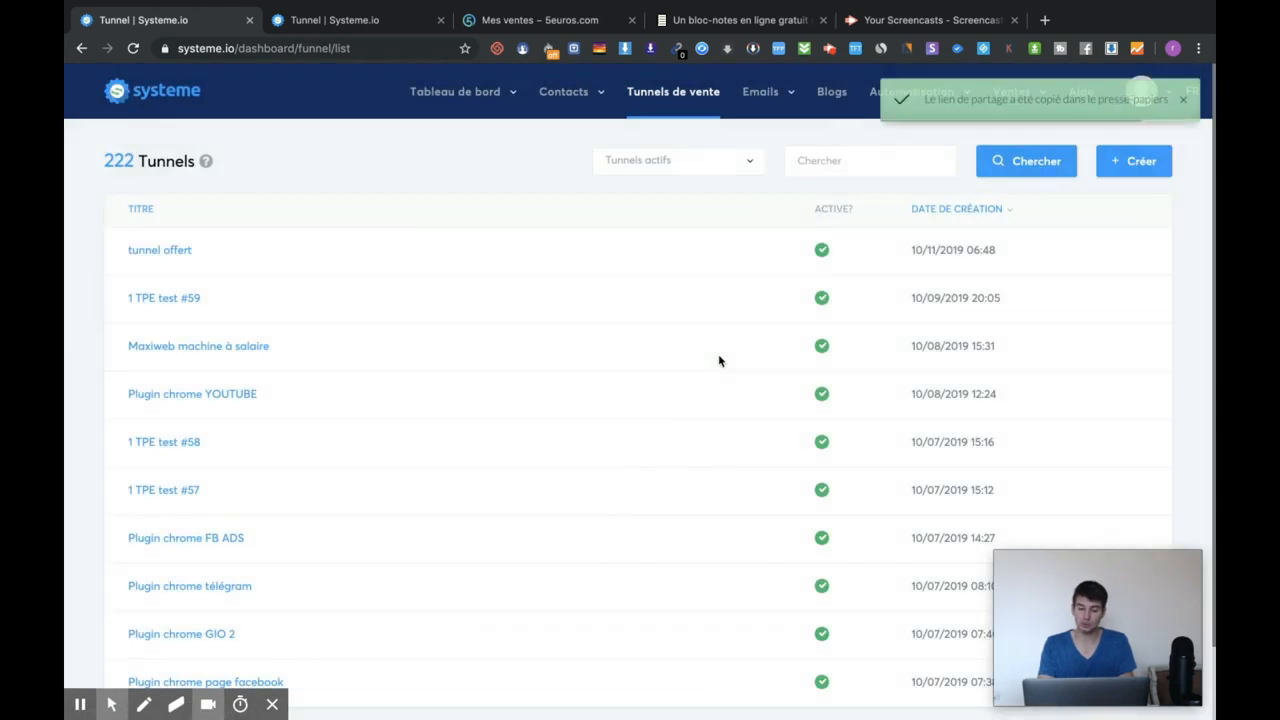
pyautogui.press('super+shift+n')
pyautogui.press('super+v')
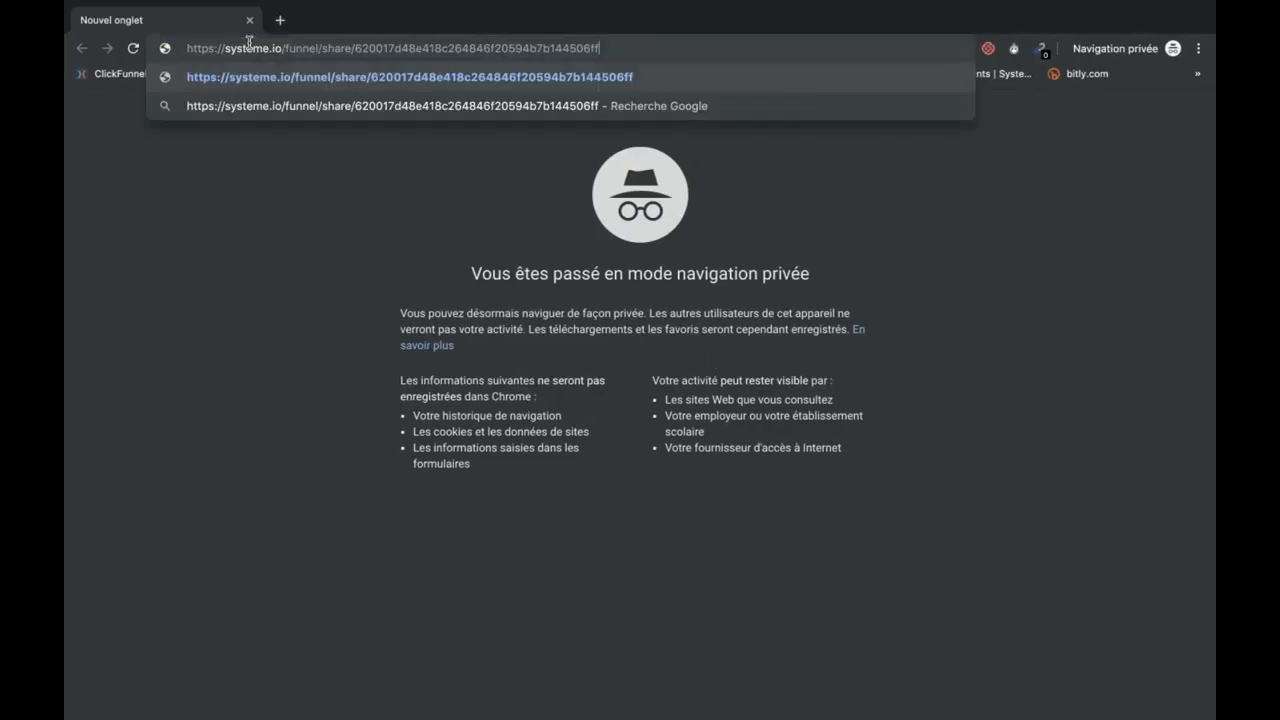
pyautogui.press('Return')
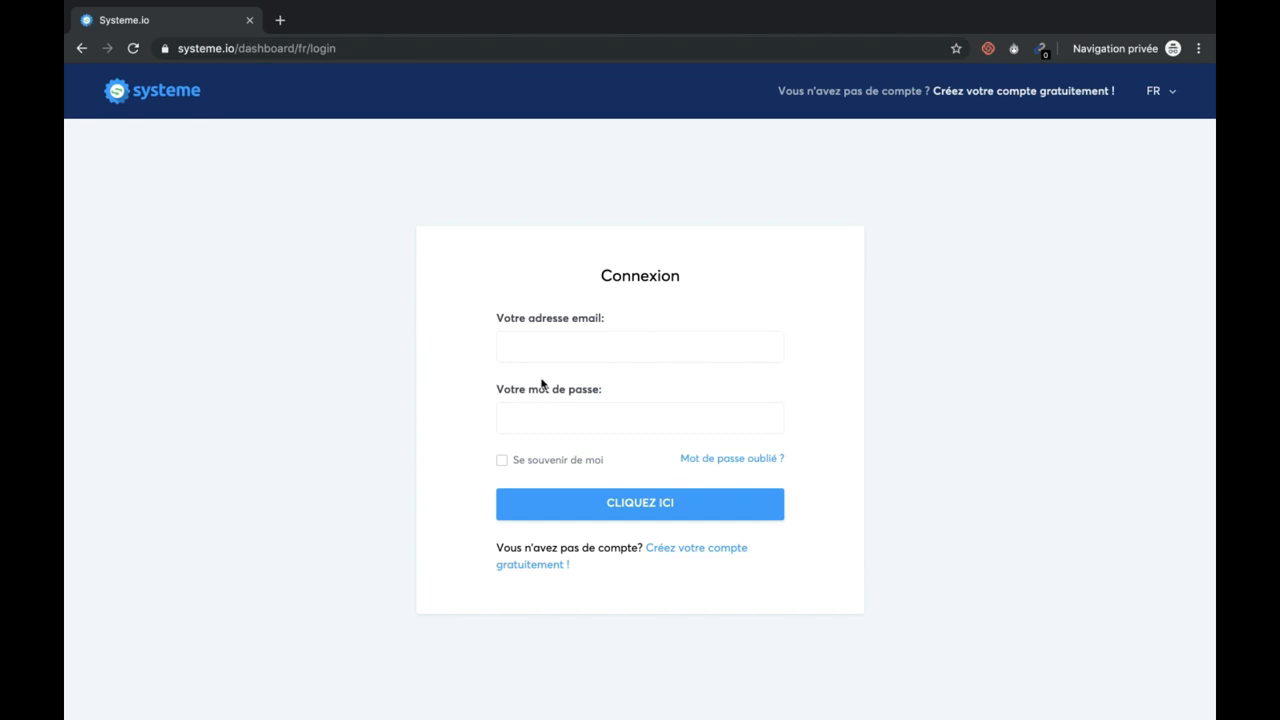
# Check the private window's login page, then reopen and close tunnel offert's share dialog.
pyautogui.click(549, 333)
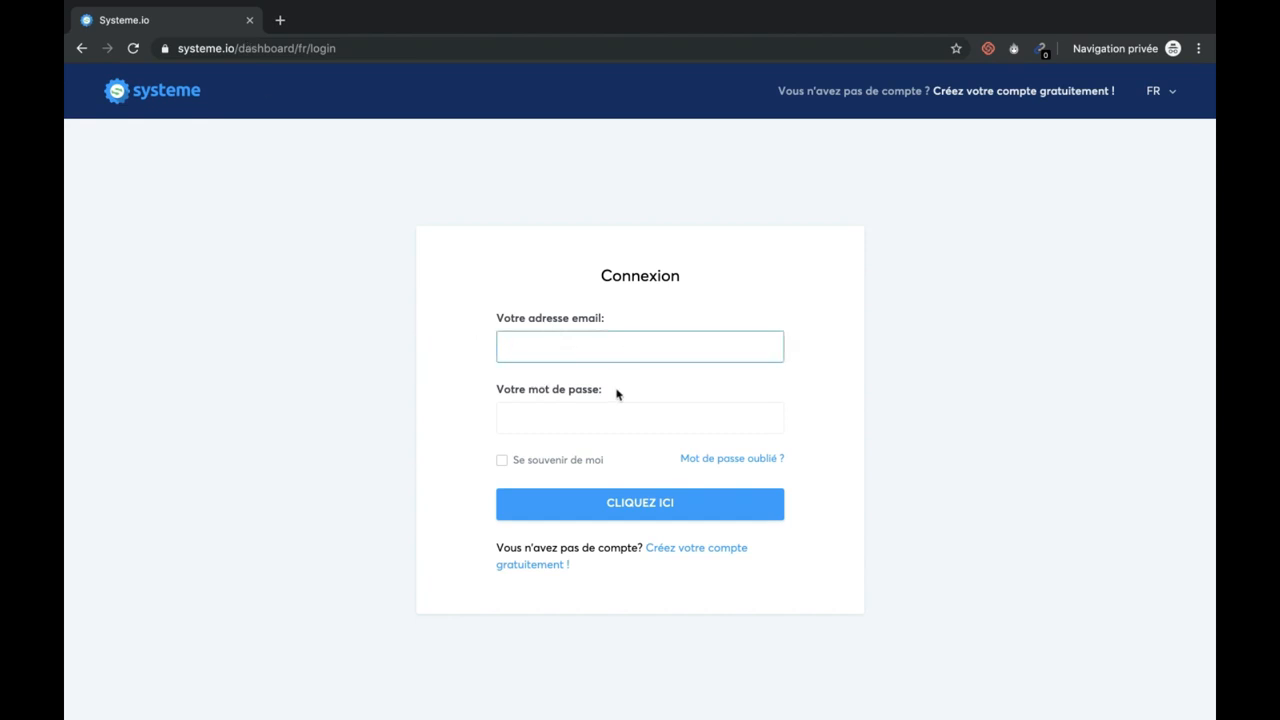
pyautogui.hotkey('ctrl', 'Left')
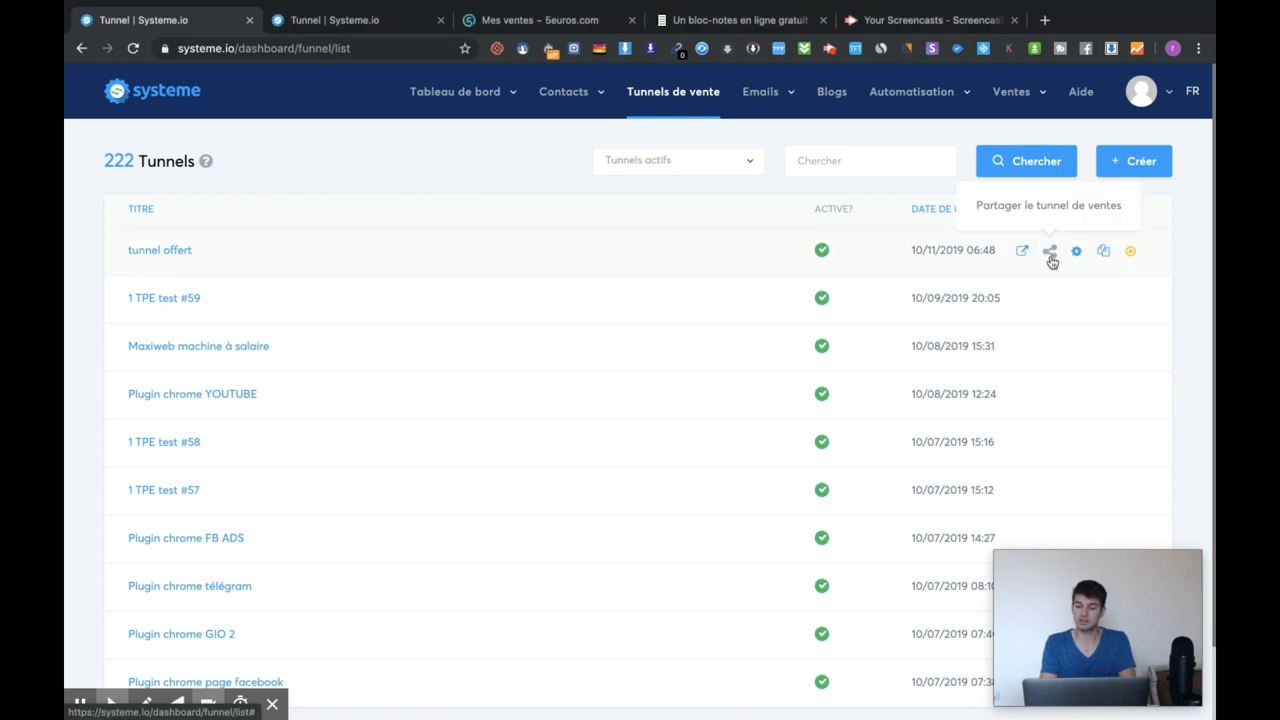
pyautogui.click(1050, 254)
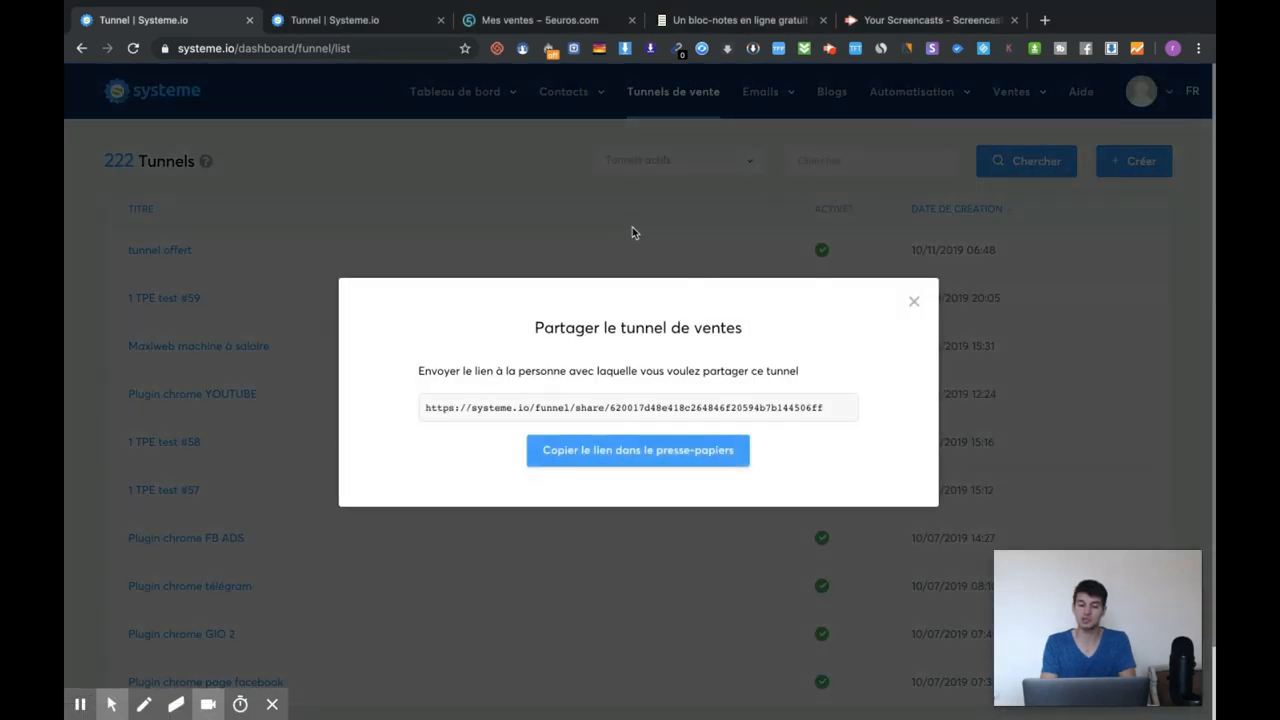
pyautogui.click(913, 306)
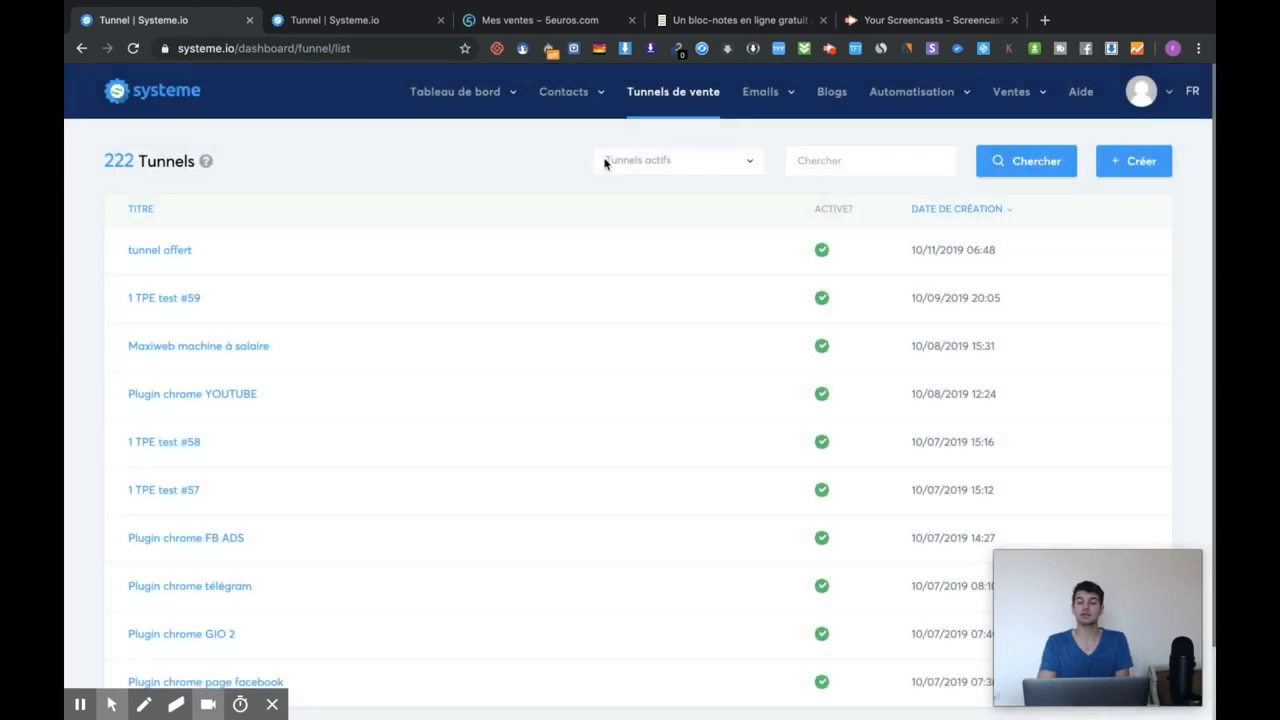
pyautogui.press('super+grave')
pyautogui.press('super+grave')
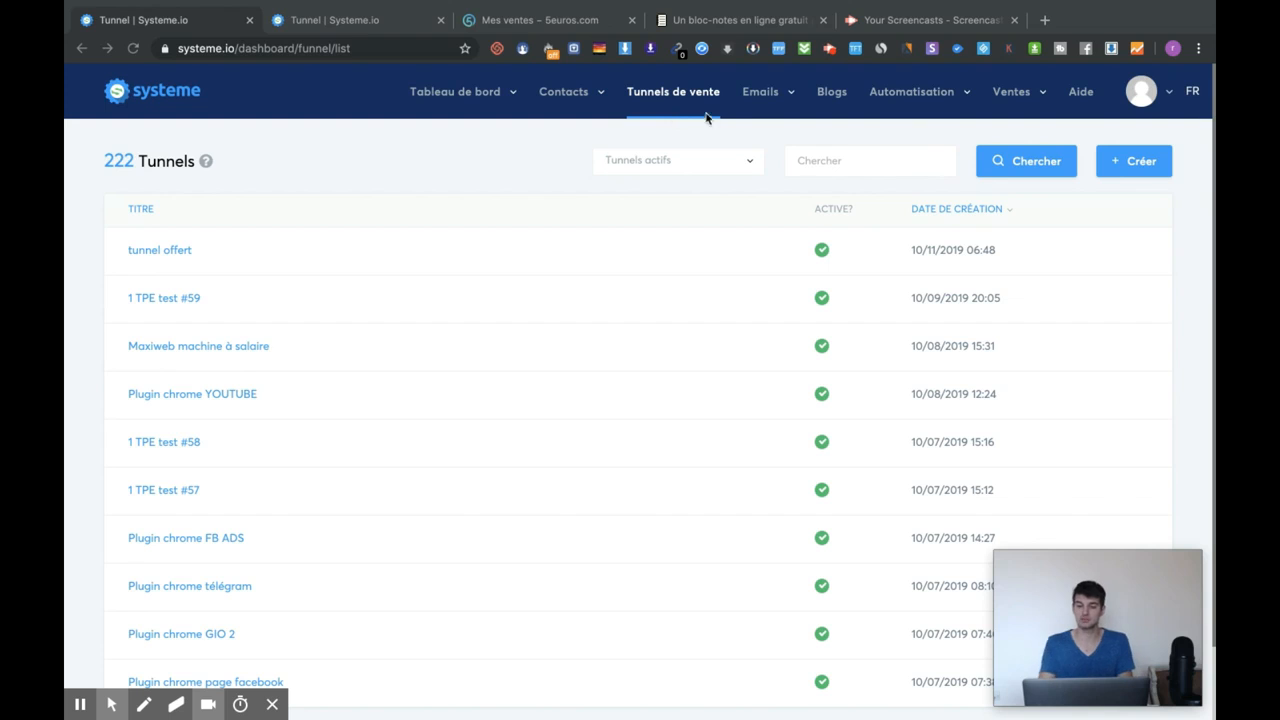
# Start a new sales funnel with the + Créer button on the Tunnels list.
pyautogui.click(1128, 163)
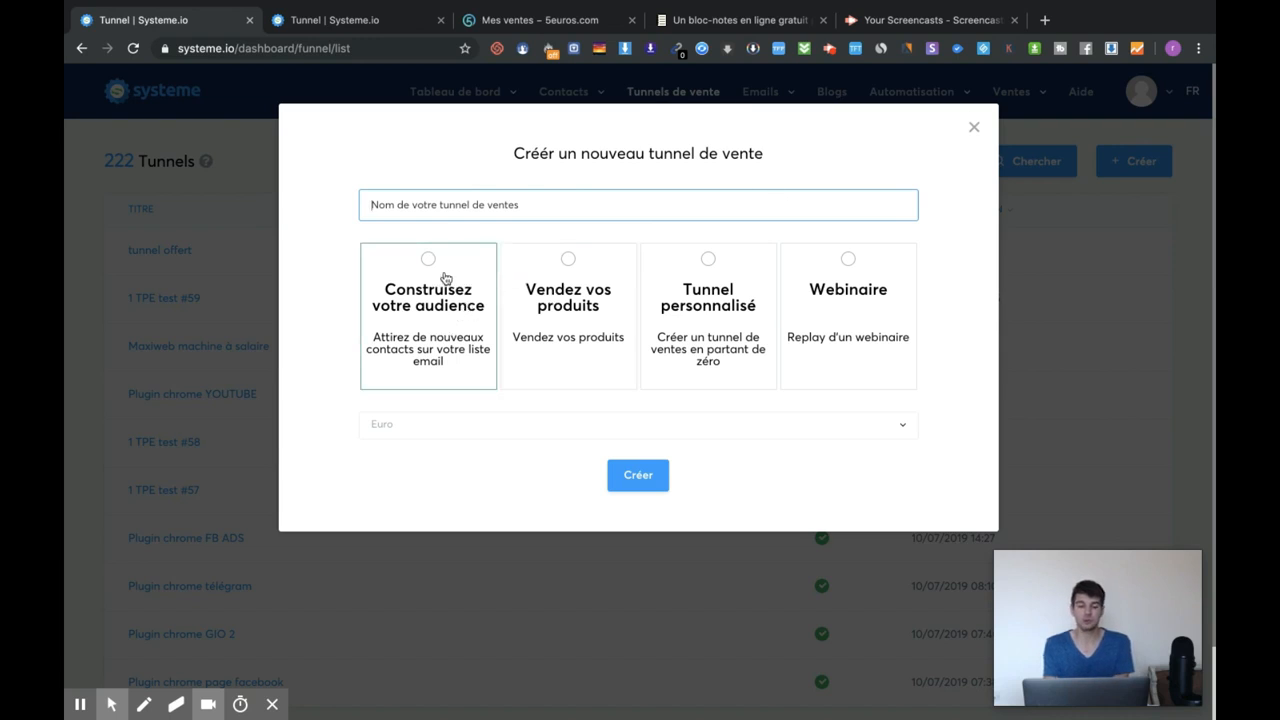
# Create a Construisez votre audience funnel named 'test vidéo youtube' using the Video capture template.
pyautogui.click(441, 277)
pyautogui.click(638, 474)
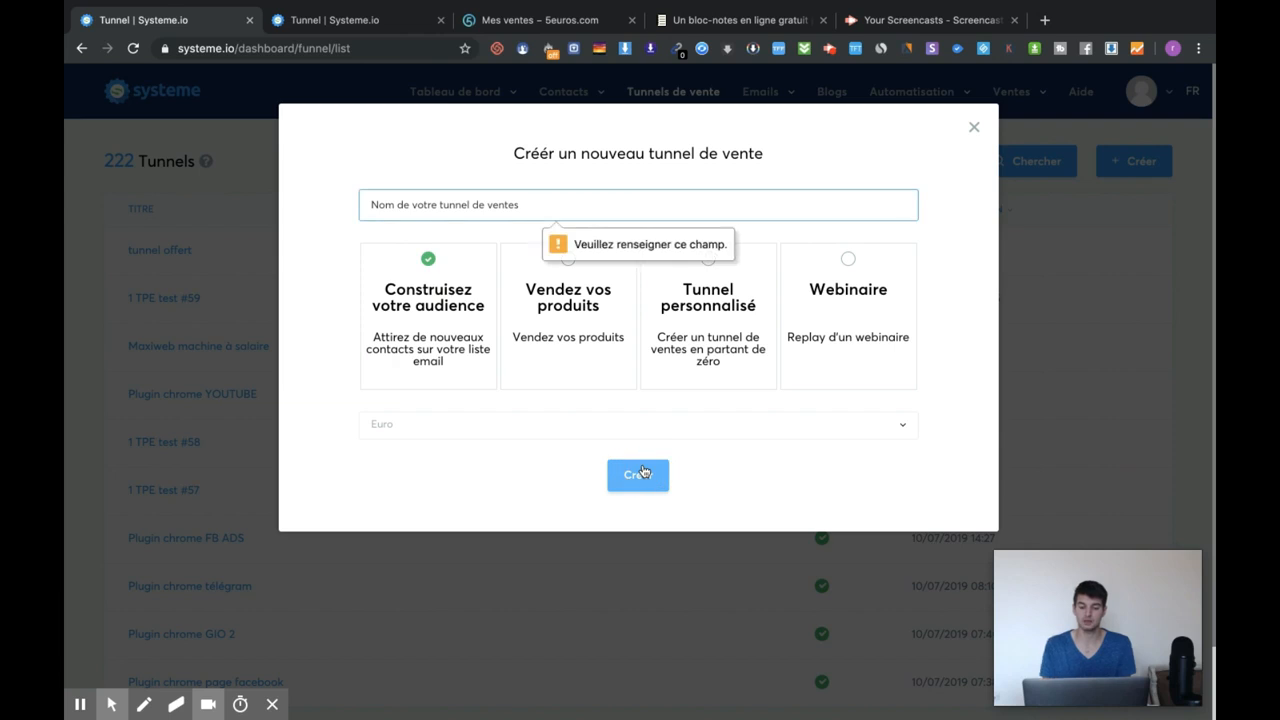
pyautogui.write('test')
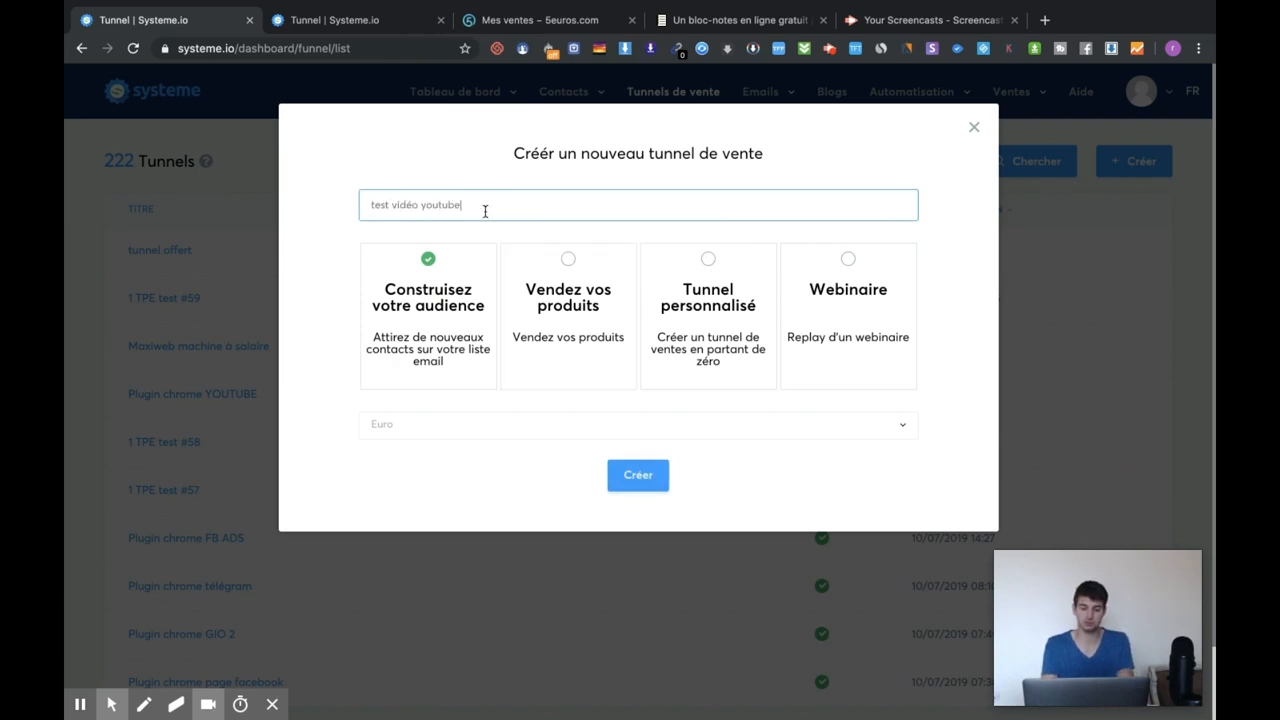
pyautogui.write(' vidéo youtube')
pyautogui.click(649, 475)
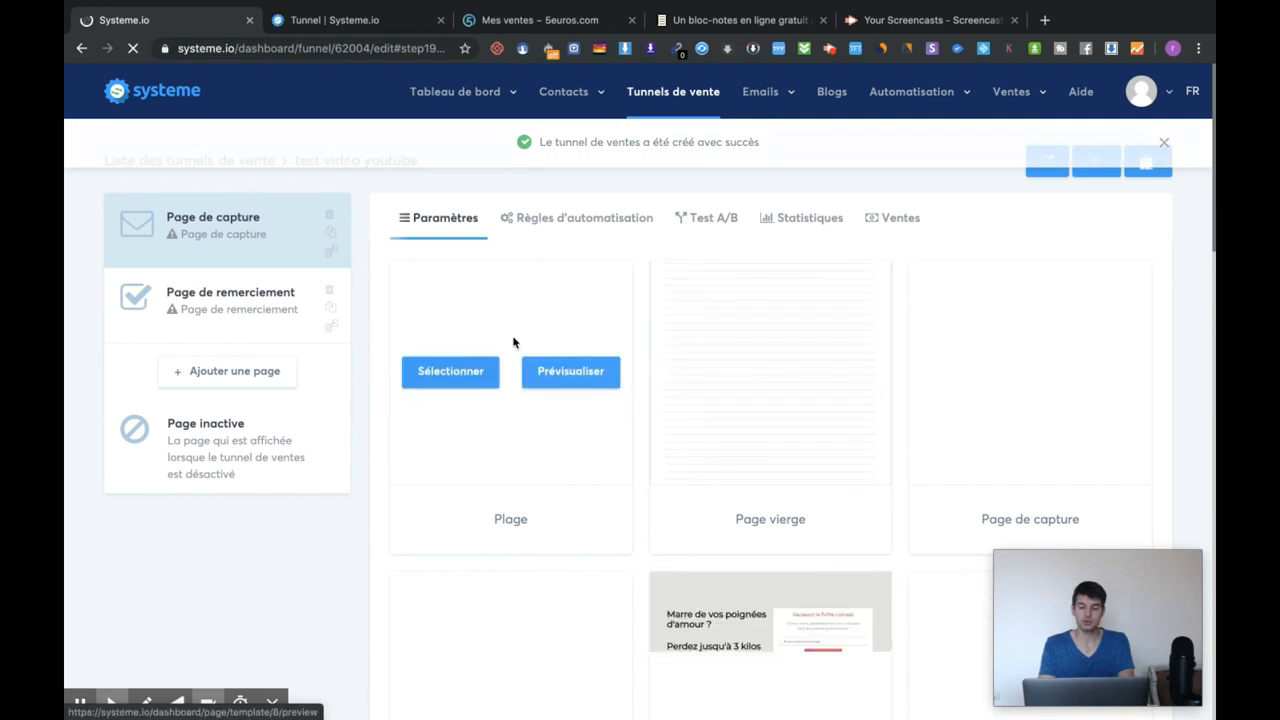
pyautogui.scroll(-2, 600, 340)
pyautogui.scroll(-2, 700, 300)
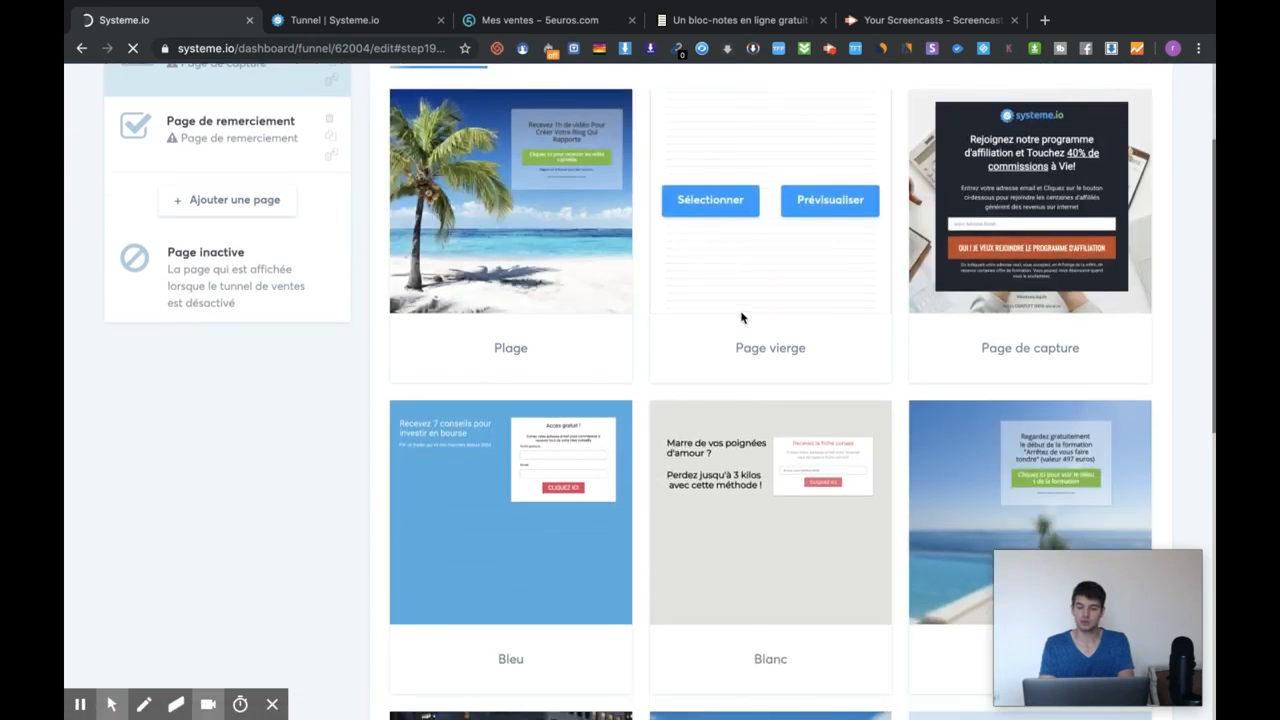
pyautogui.scroll(-3, 680, 400)
pyautogui.scroll(-2, 678, 410)
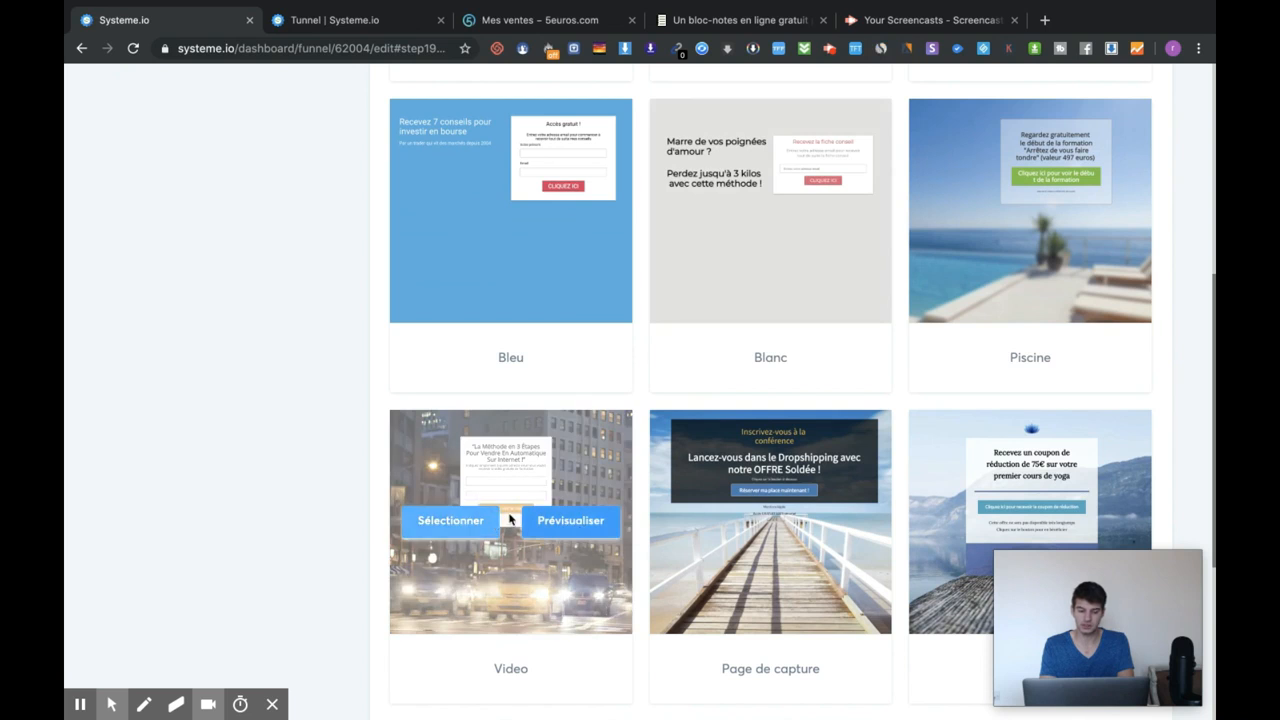
pyautogui.click(472, 528)
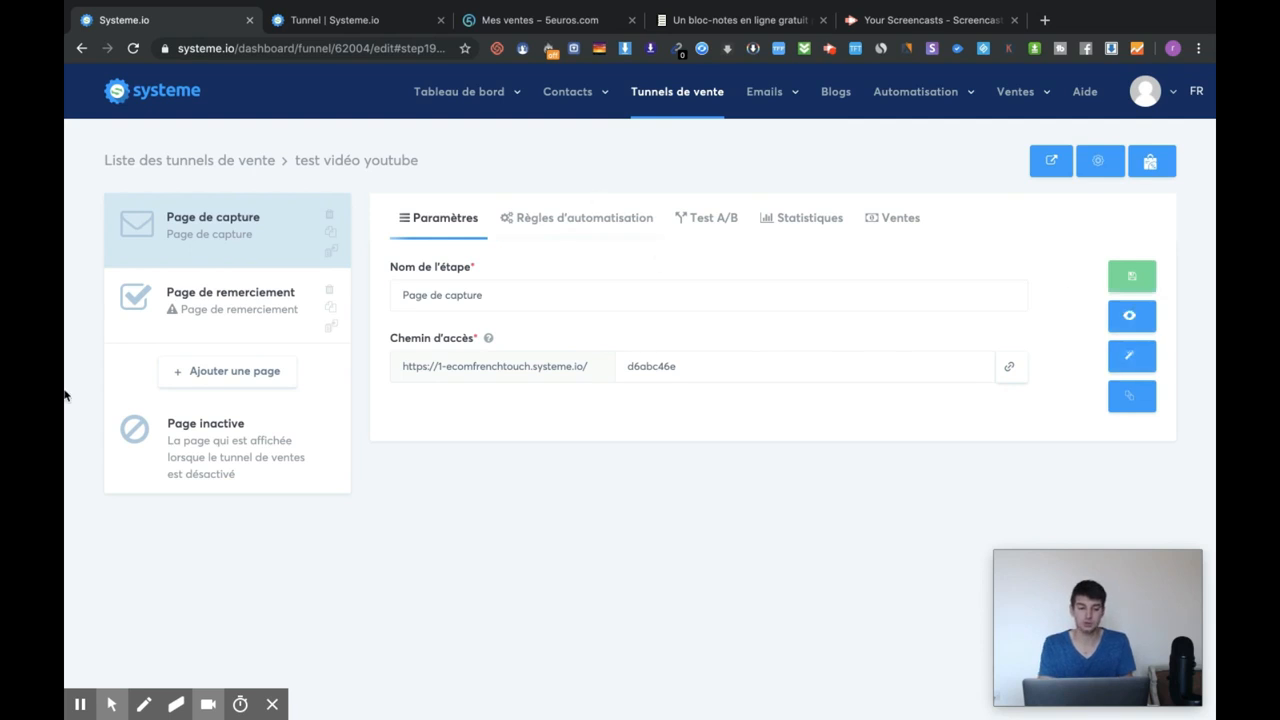
# Open the capture page editor and make the opt-in form row's background red.
pyautogui.click(1128, 366)
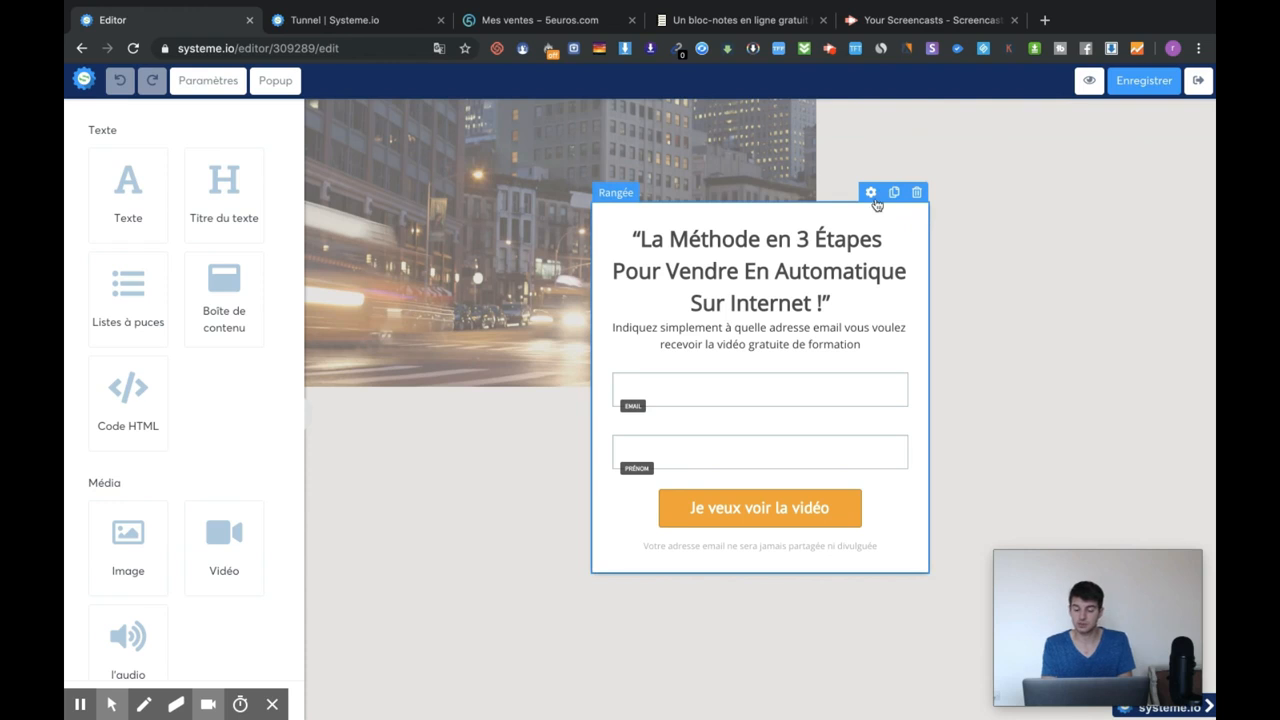
pyautogui.click(870, 192)
pyautogui.scroll(-3, 169, 494)
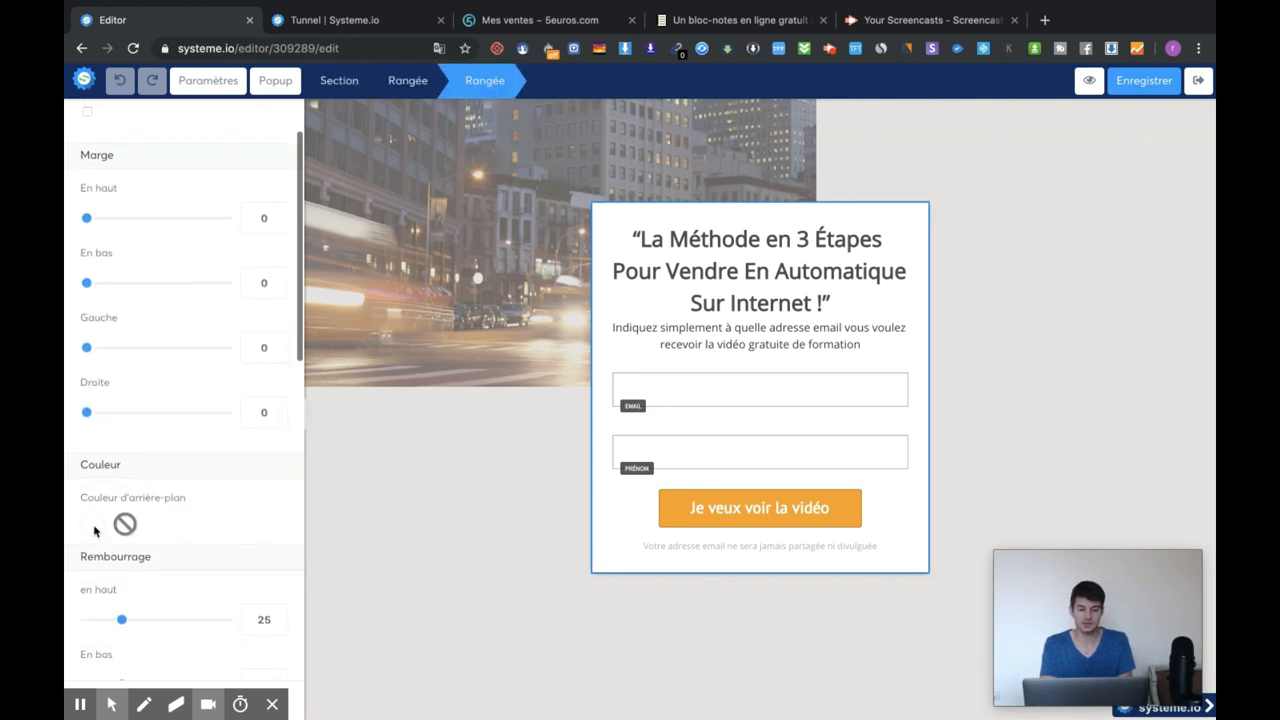
pyautogui.click(93, 526)
pyautogui.click(272, 559)
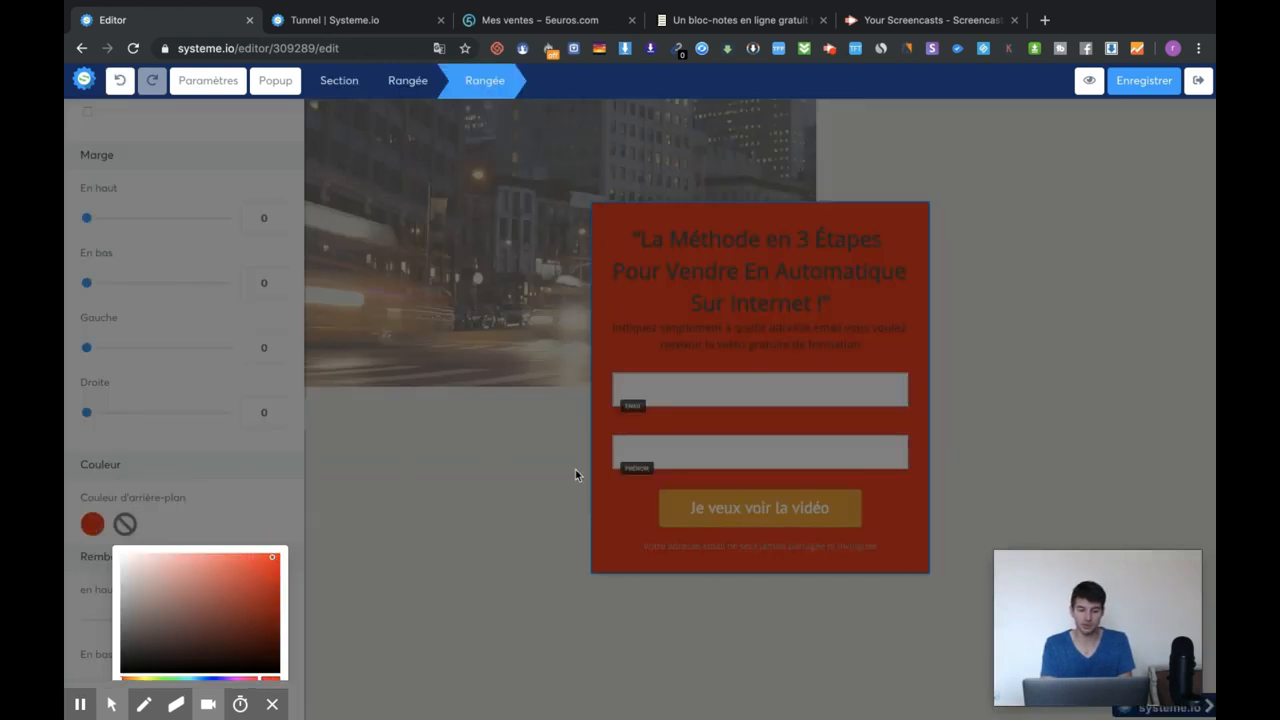
pyautogui.click(864, 290)
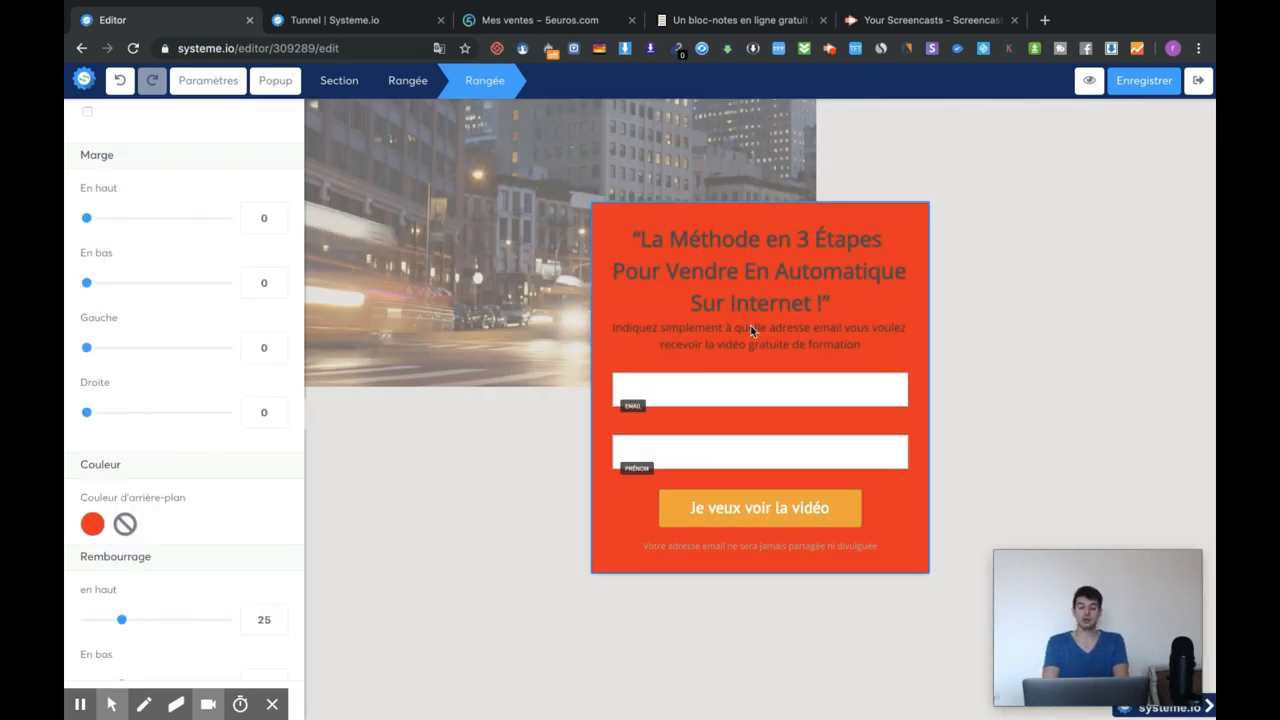
# Duplicate the Prénom field so the form has a third first-name field.
pyautogui.click(836, 436)
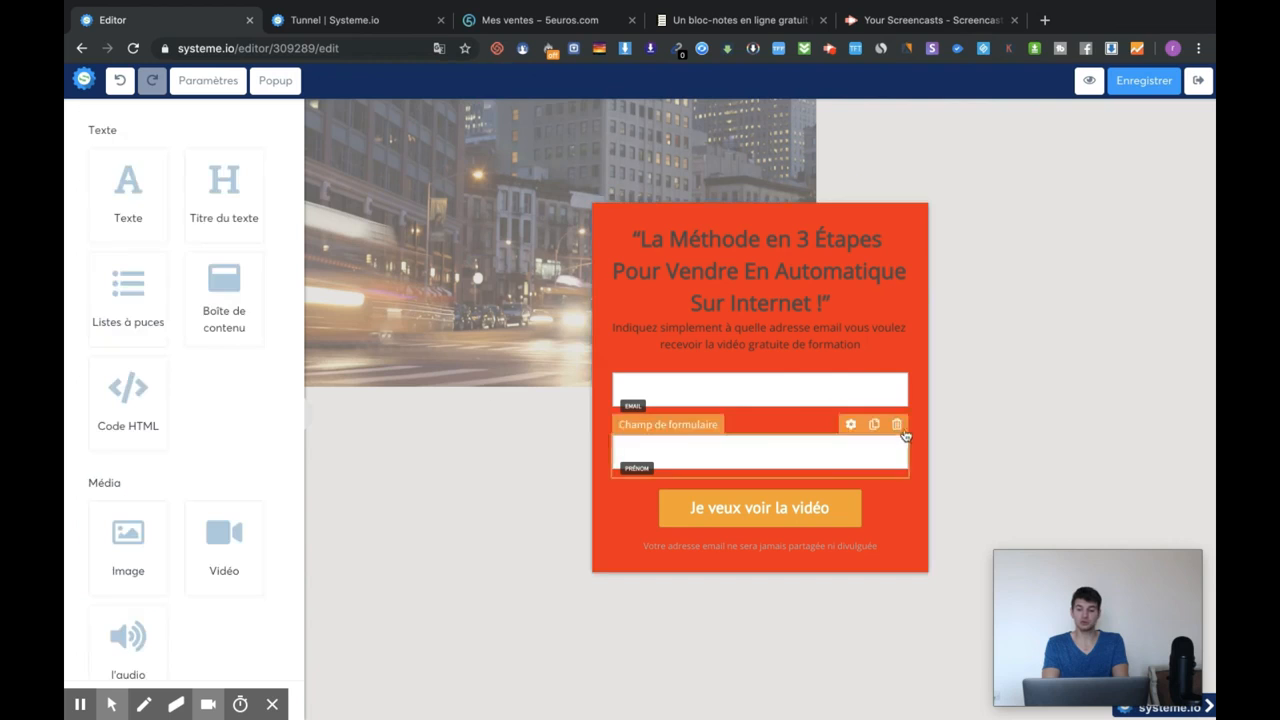
pyautogui.click(874, 425)
pyautogui.click(884, 514)
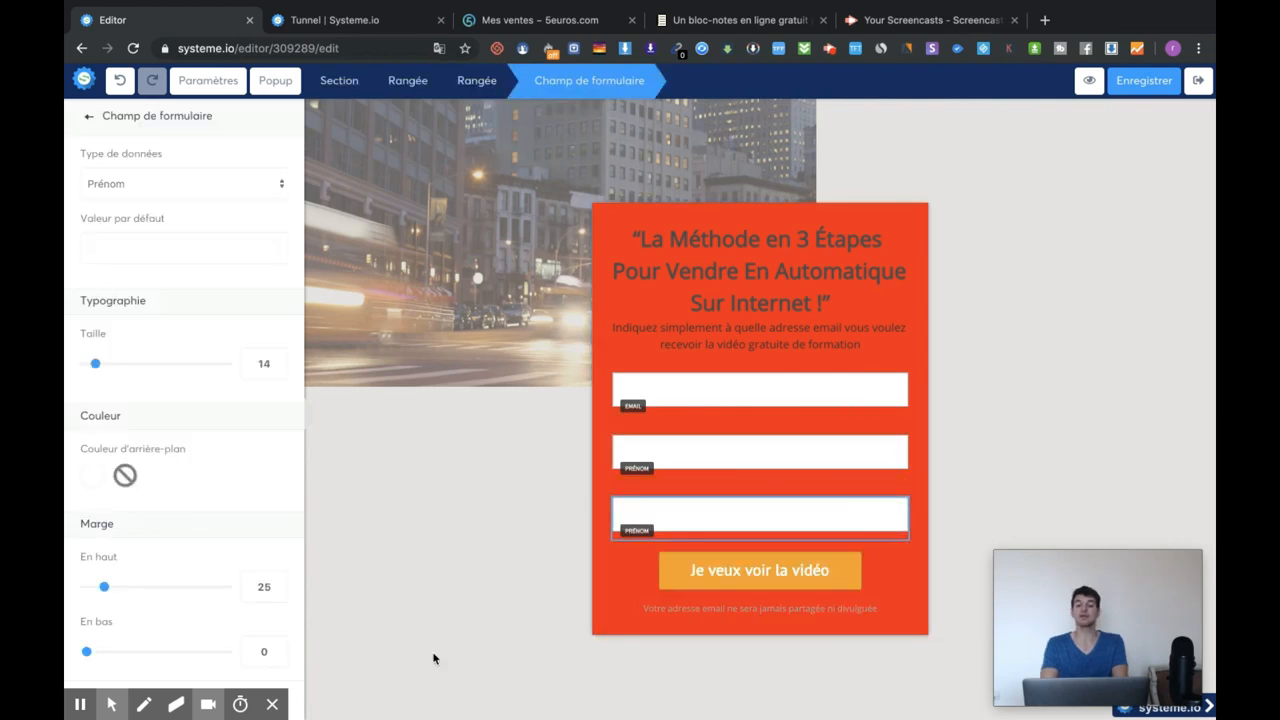
# Give the opt-in card's row a near-black, dark brown-black background.
pyautogui.click(904, 248)
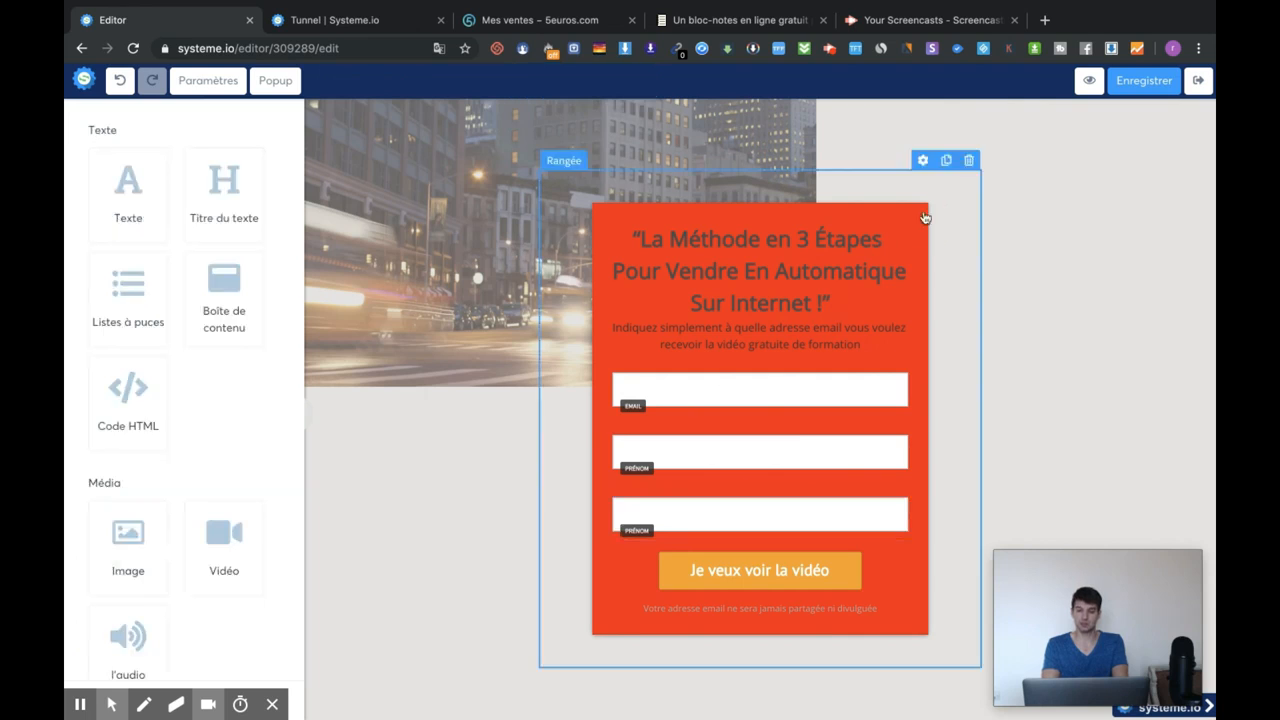
pyautogui.click(871, 195)
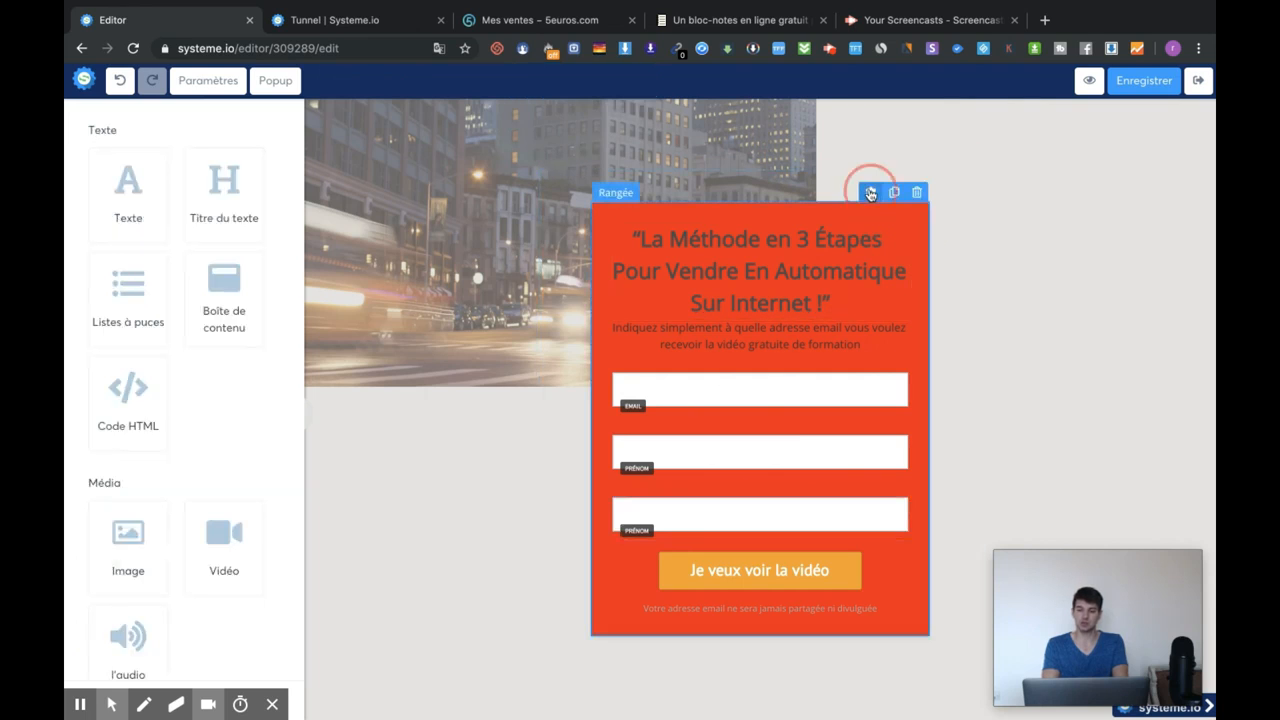
pyautogui.click(127, 603)
pyautogui.scroll(-2, 223, 649)
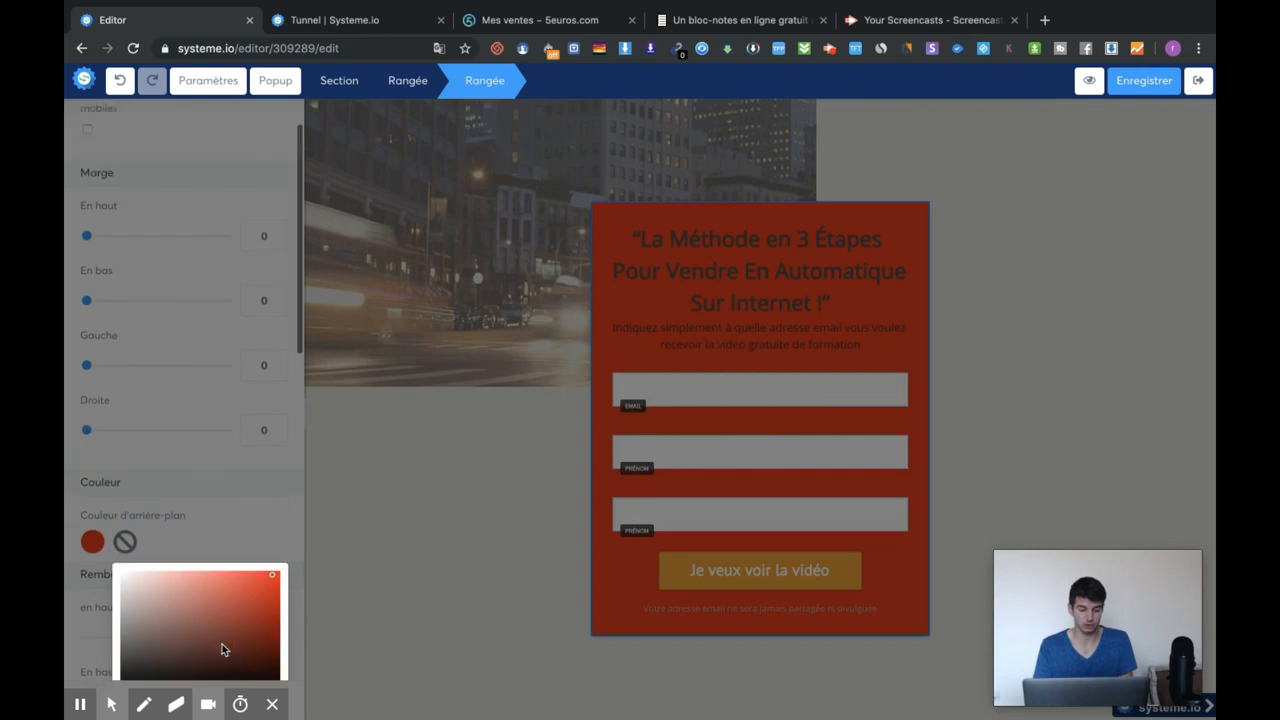
pyautogui.click(125, 594)
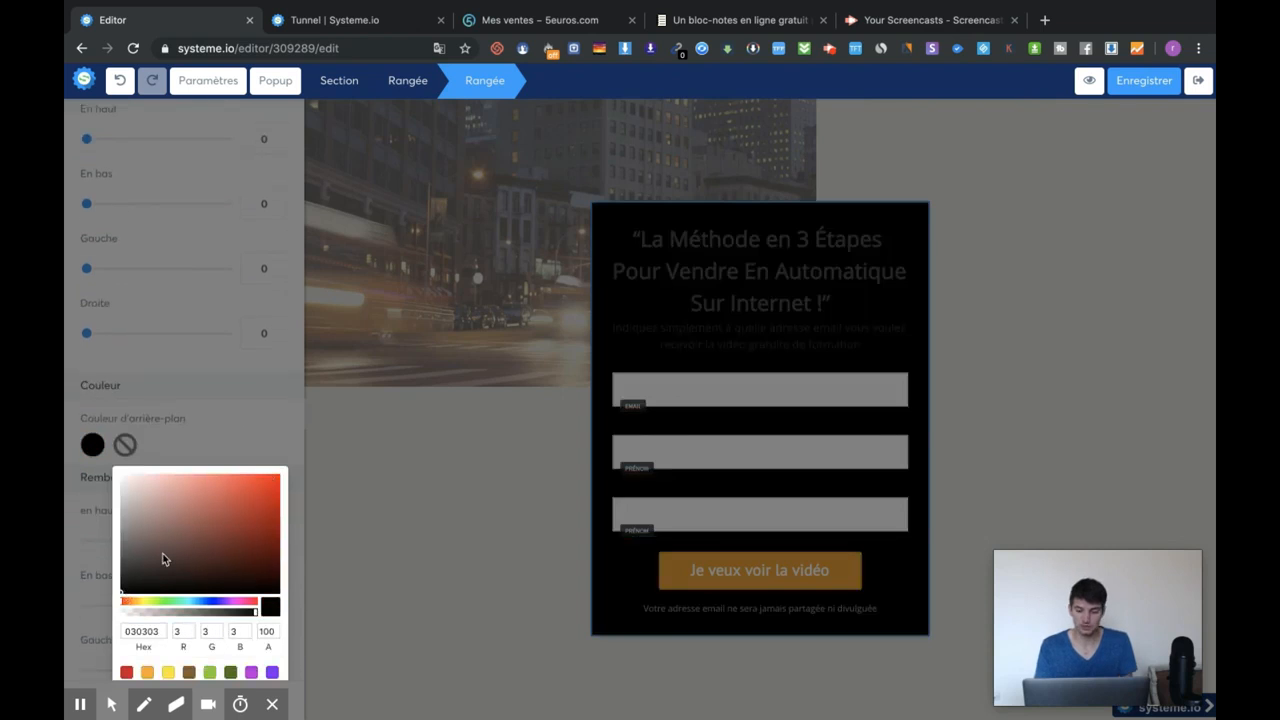
pyautogui.click(164, 555)
pyautogui.click(130, 586)
pyautogui.click(460, 483)
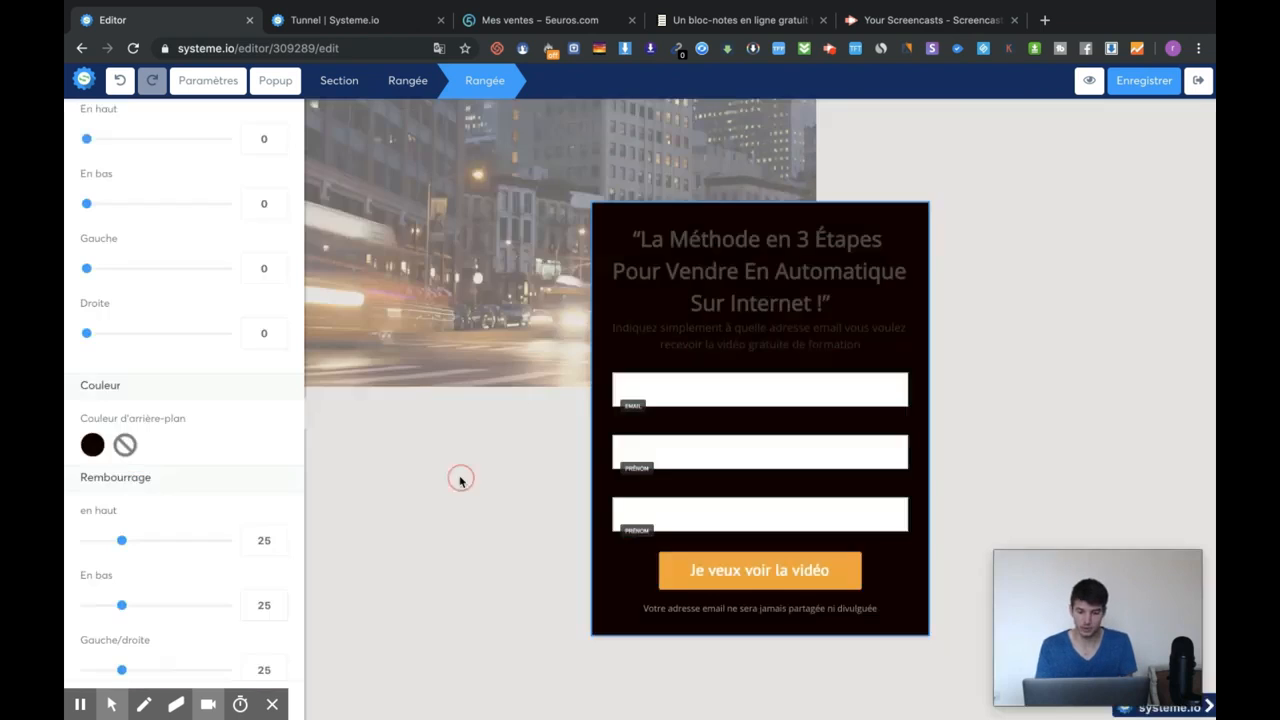
pyautogui.click(670, 259)
# Make the card's headline text white.
pyautogui.click(637, 240)
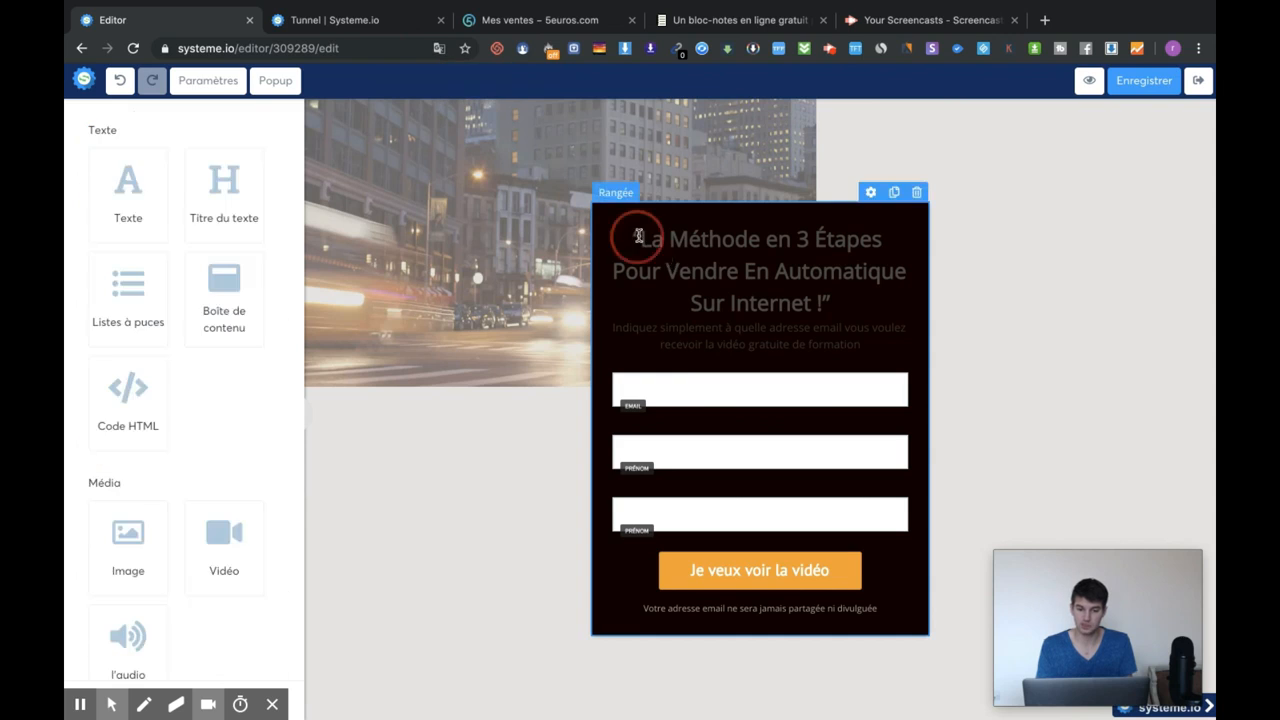
pyautogui.moveTo(638, 235); pyautogui.dragTo(880, 306)
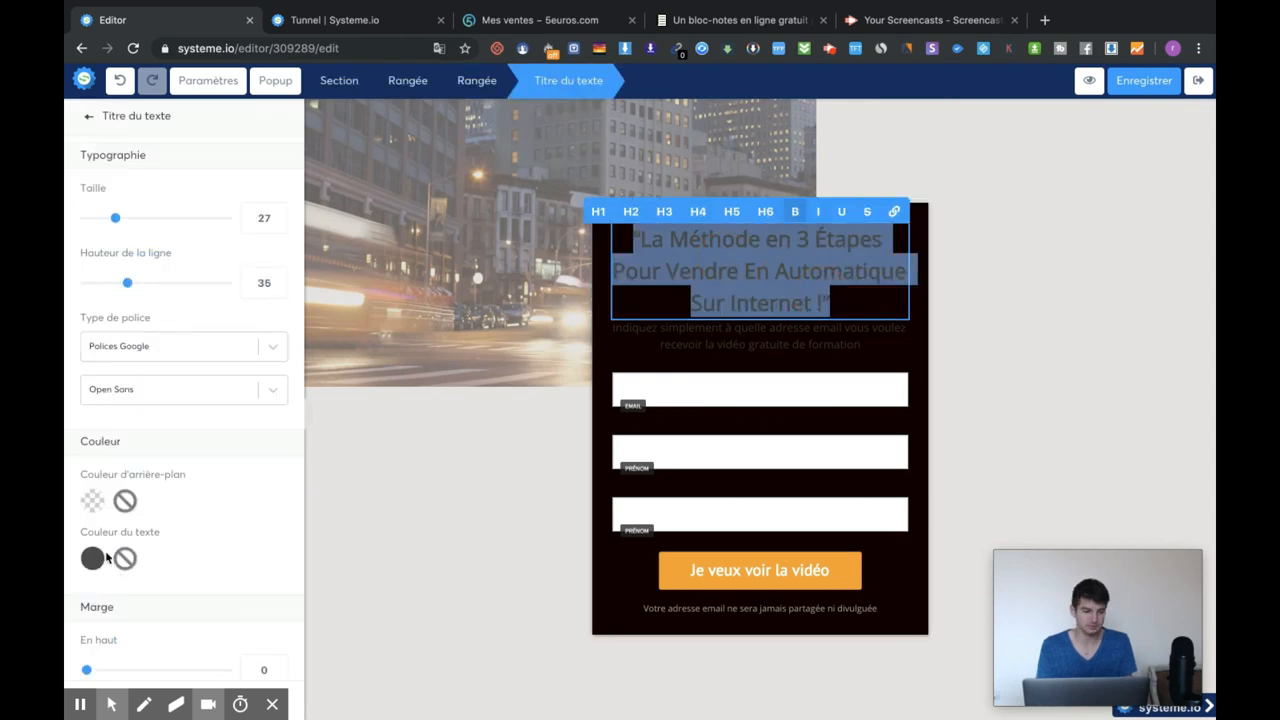
pyautogui.click(90, 557)
pyautogui.click(517, 426)
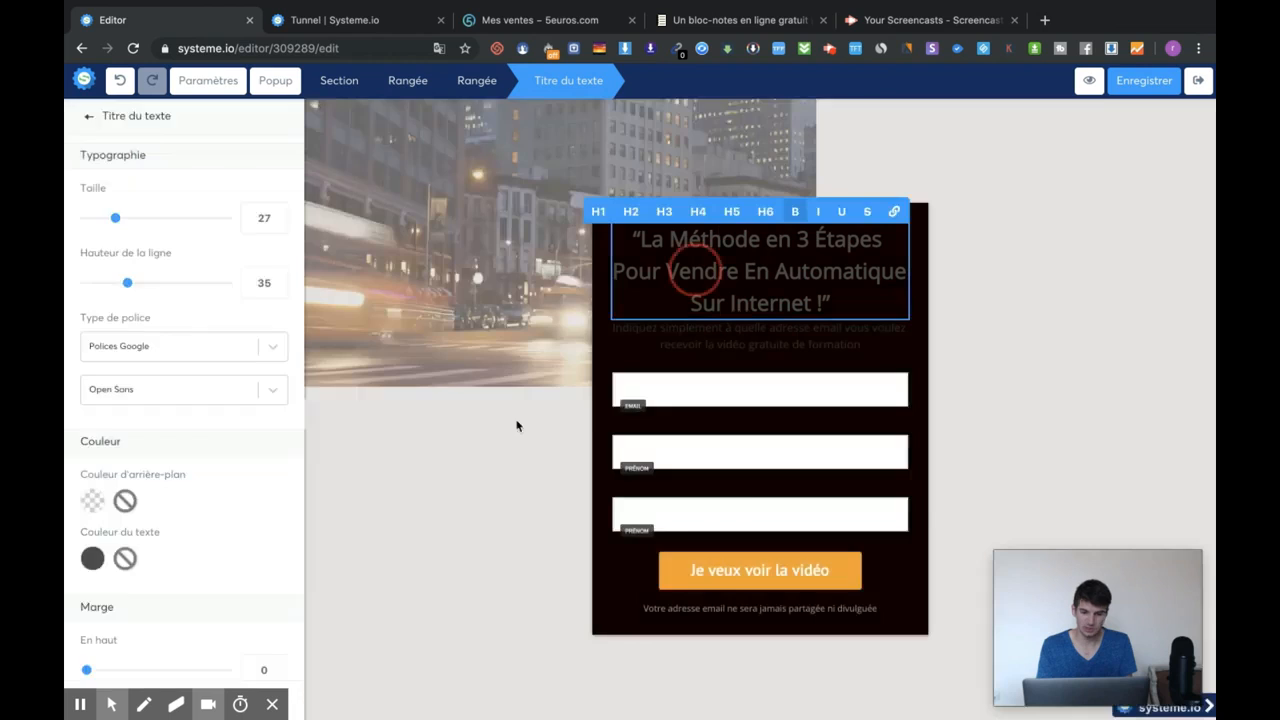
pyautogui.scroll(-3, 246, 532)
pyautogui.tripleClick(721, 290)
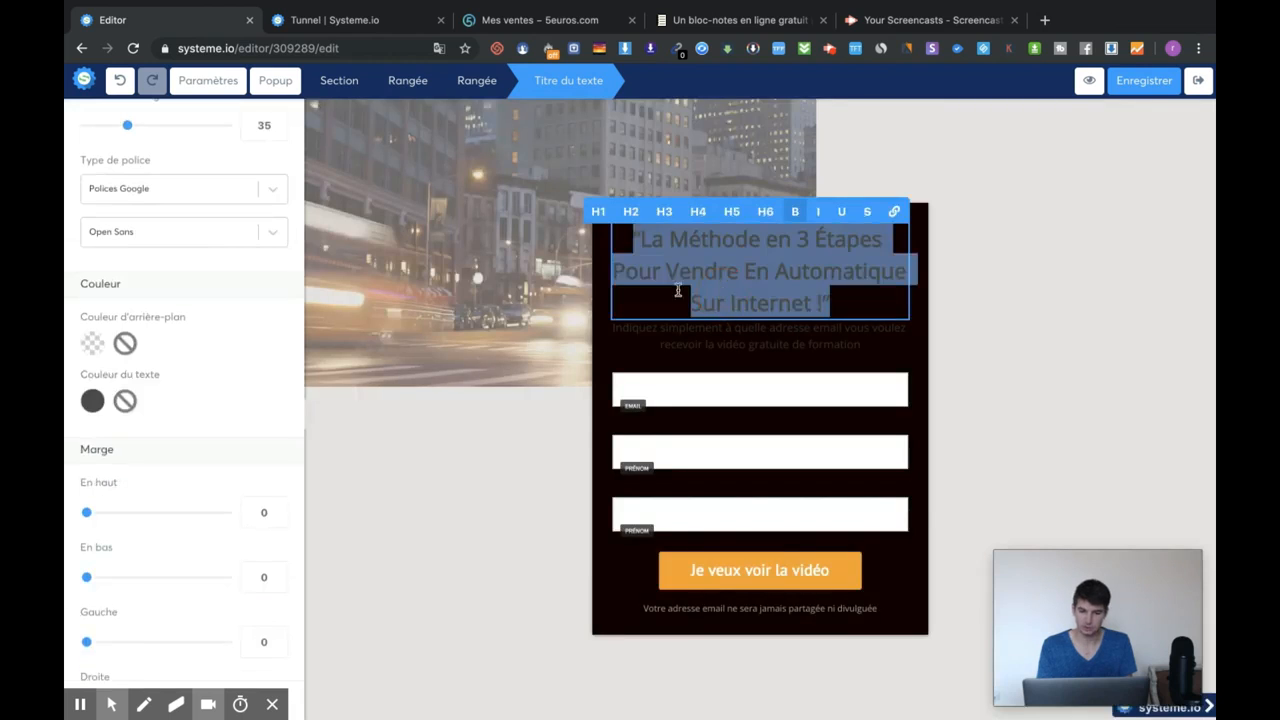
pyautogui.click(92, 402)
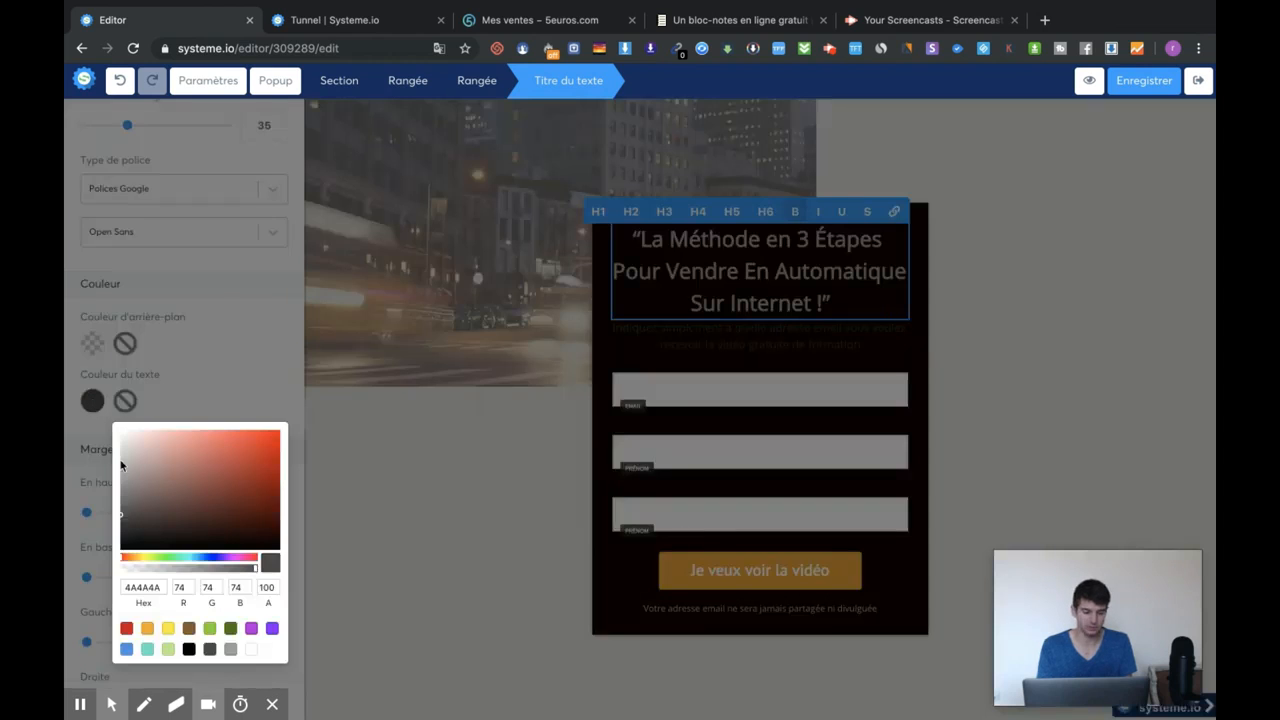
pyautogui.click(254, 651)
pyautogui.click(1055, 310)
pyautogui.click(1014, 262)
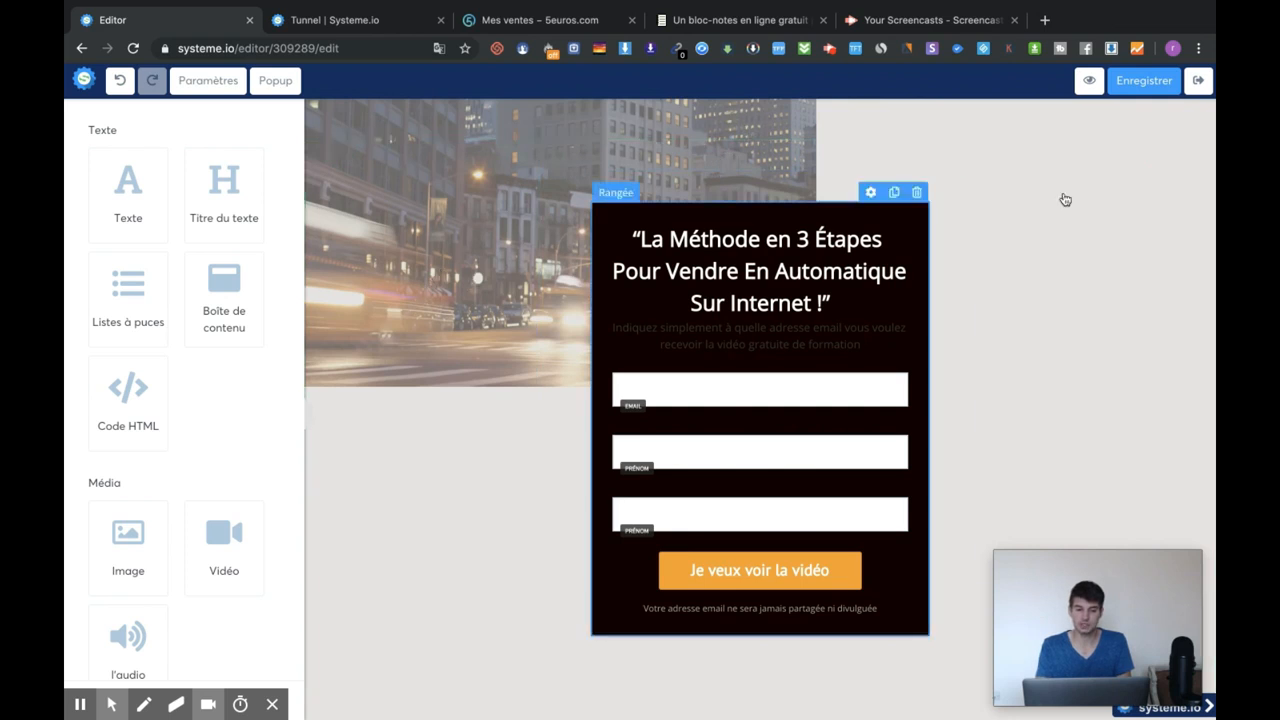
# Inspect the page section's settings, then return to the sales funnels list tab.
pyautogui.click(1105, 159)
pyautogui.scroll(-3, 172, 397)
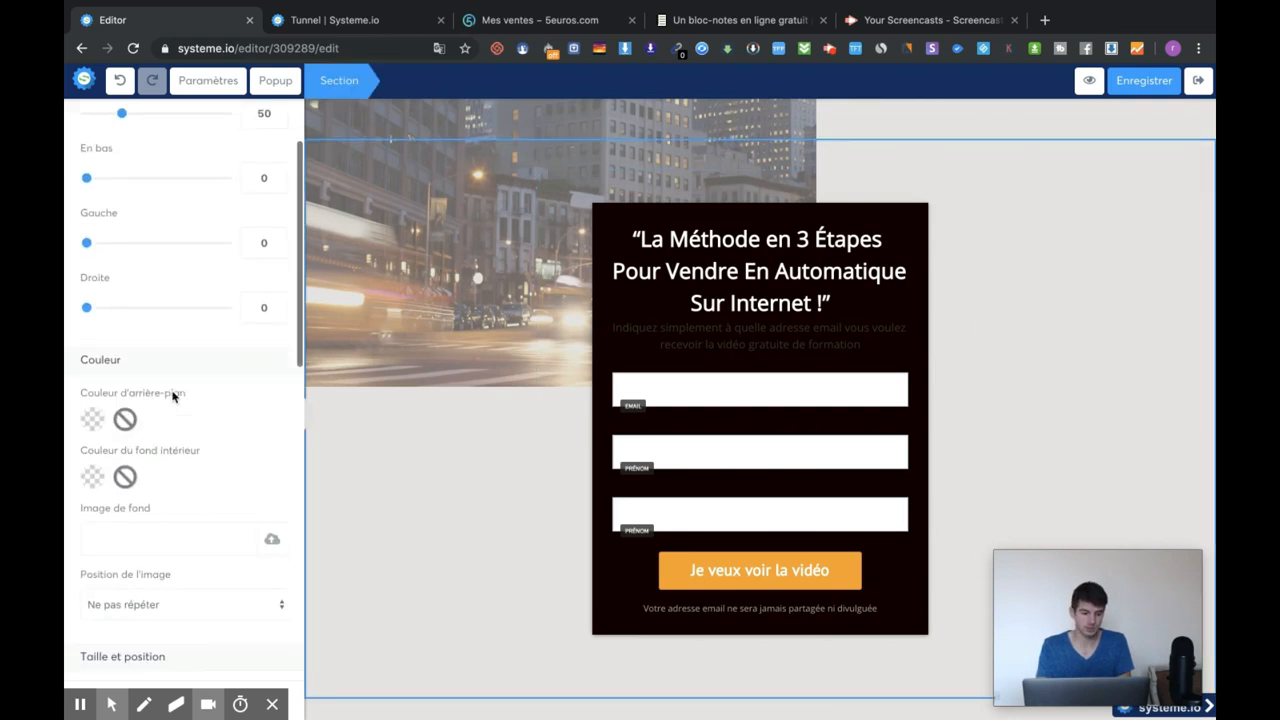
pyautogui.click(470, 455)
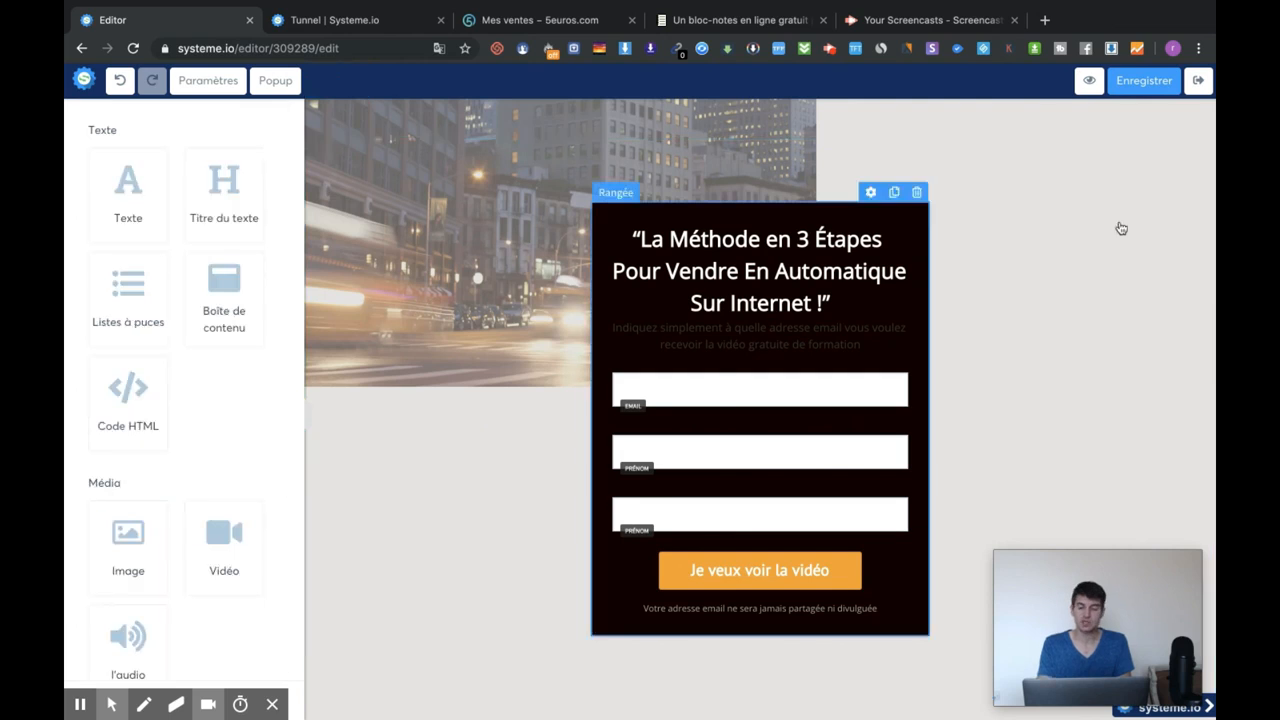
pyautogui.click(1098, 142)
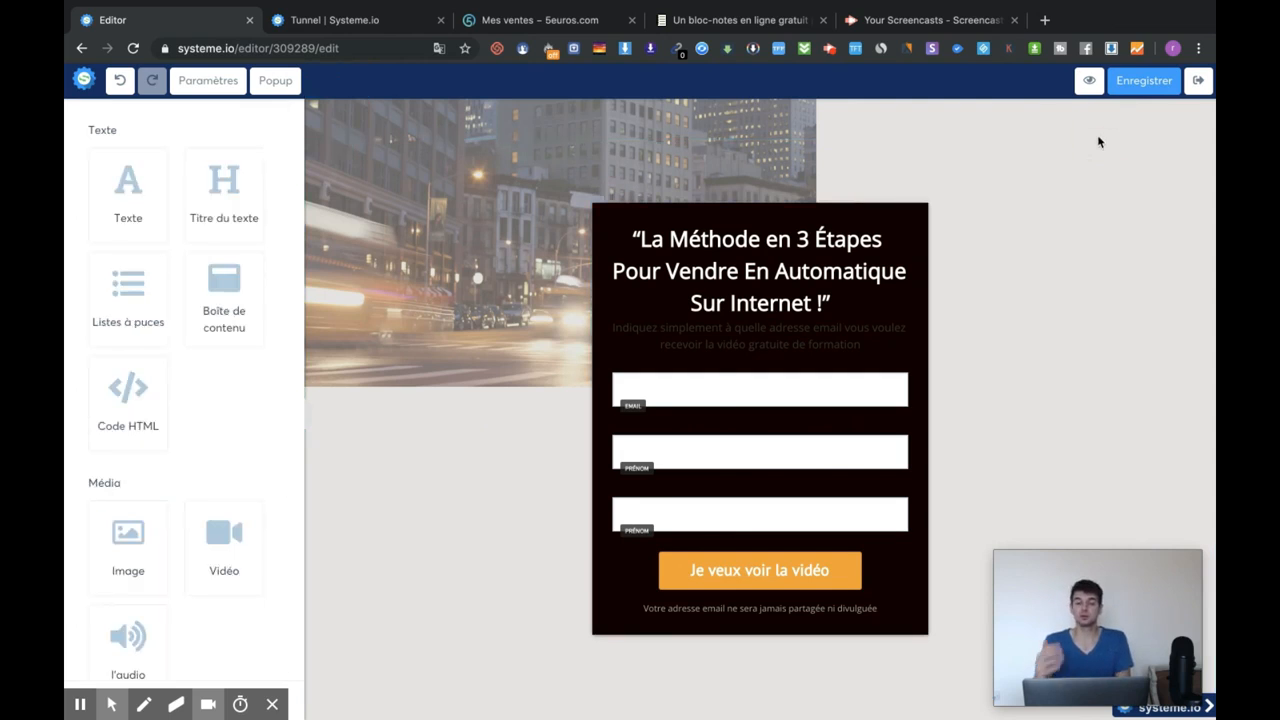
pyautogui.click(378, 26)
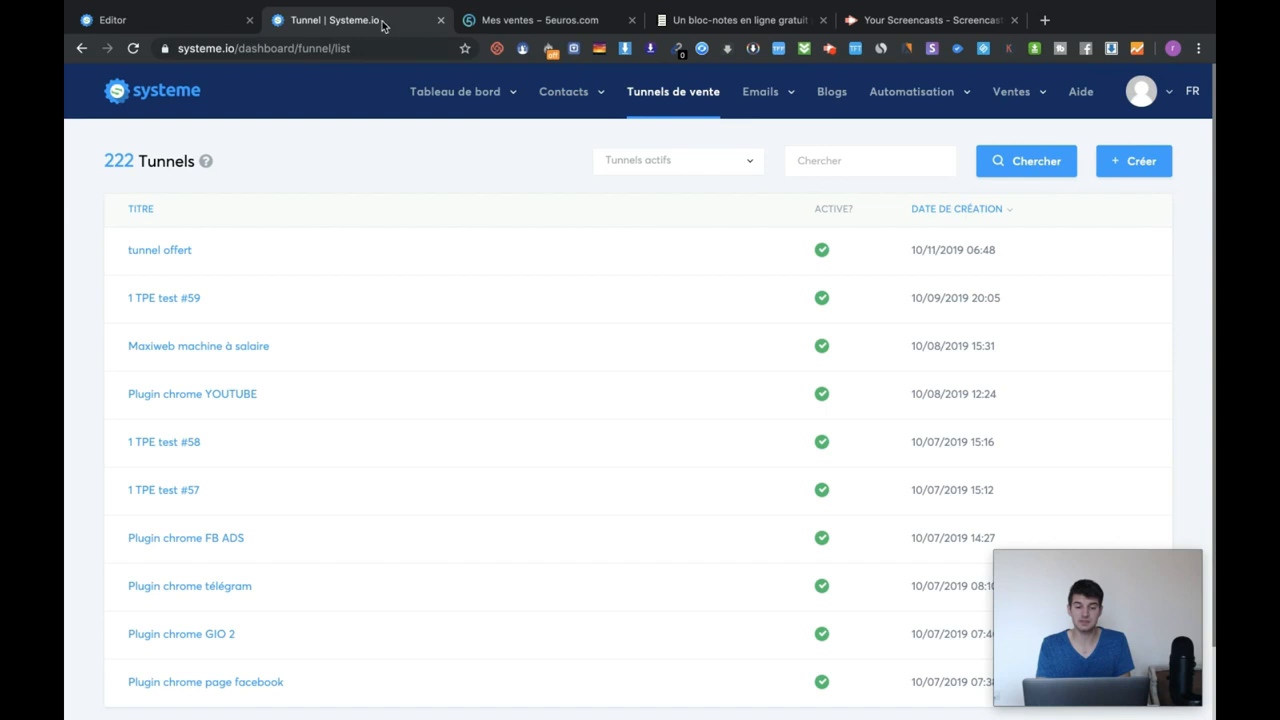
# Refresh the funnels list to show 'test vidéo youtube' and open its share window.
pyautogui.click(678, 103)
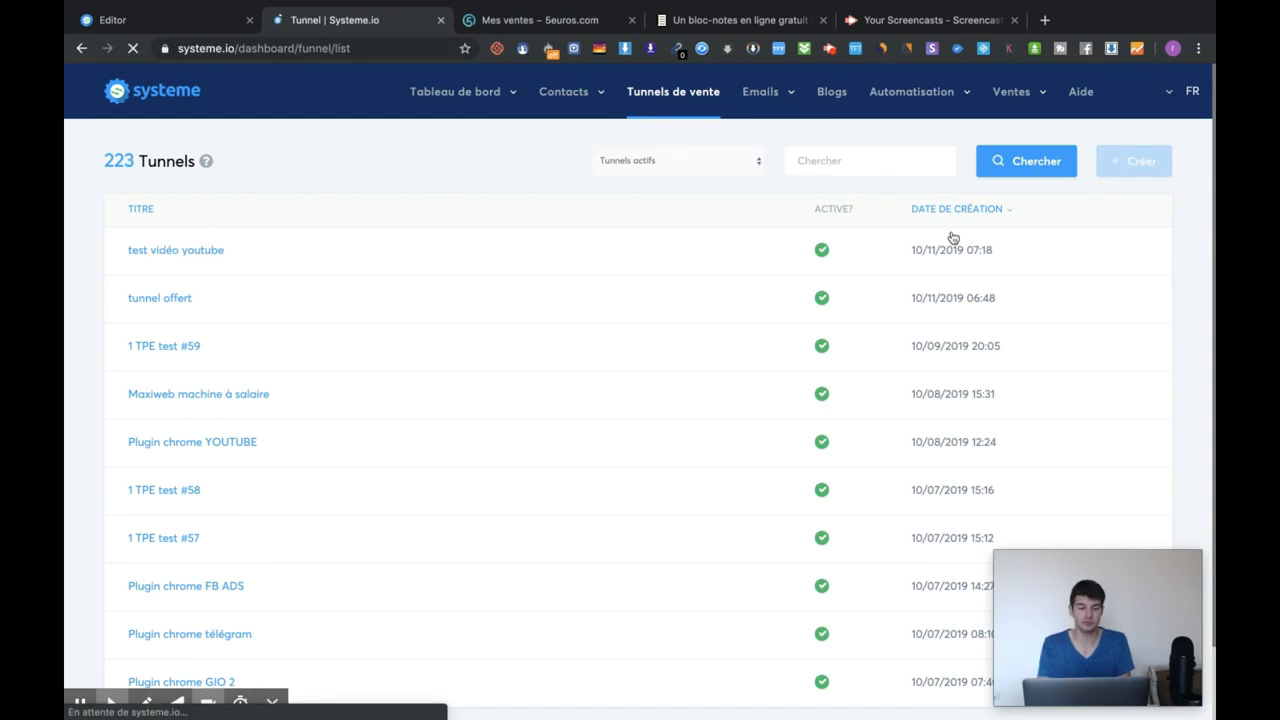
pyautogui.click(1042, 252)
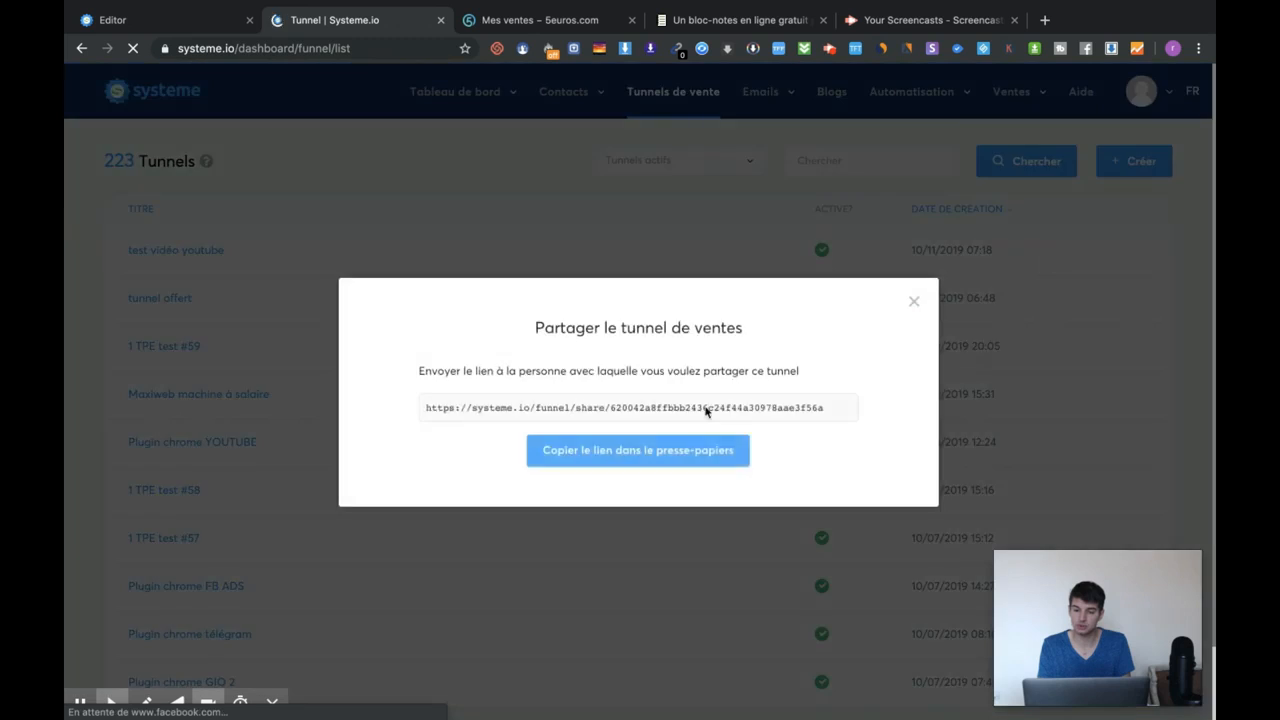
pyautogui.click(914, 301)
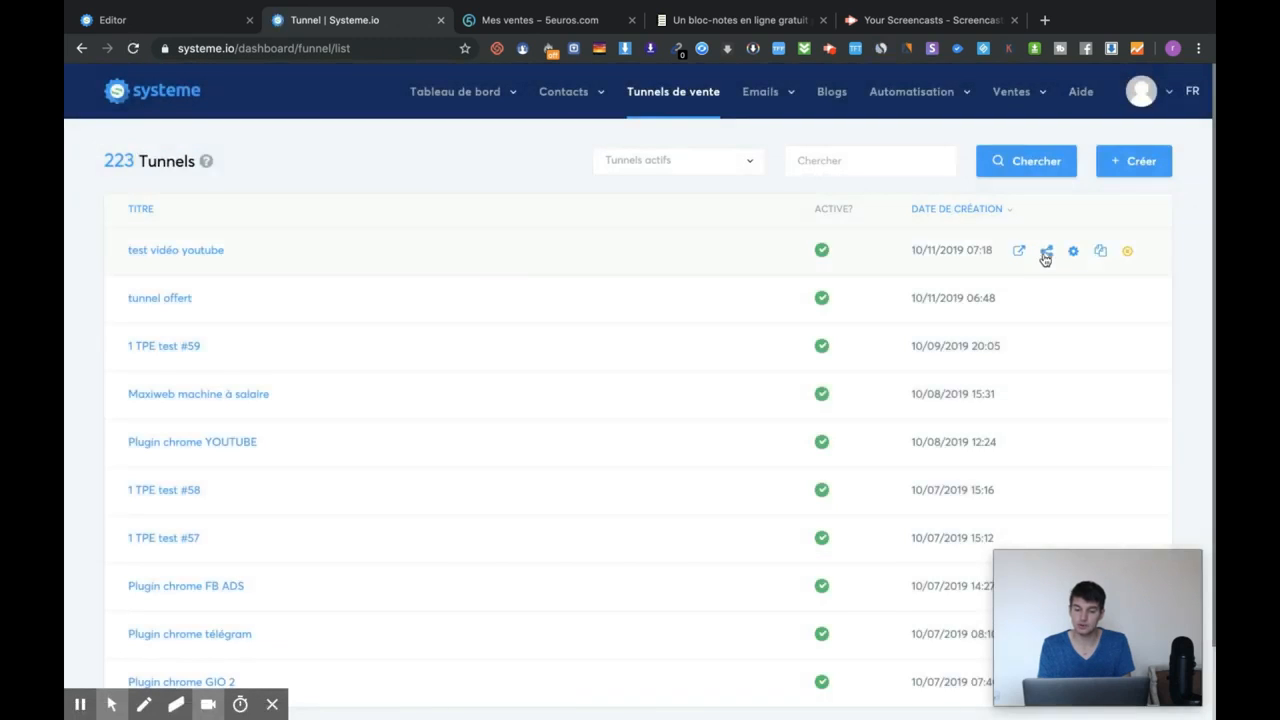
pyautogui.click(1046, 254)
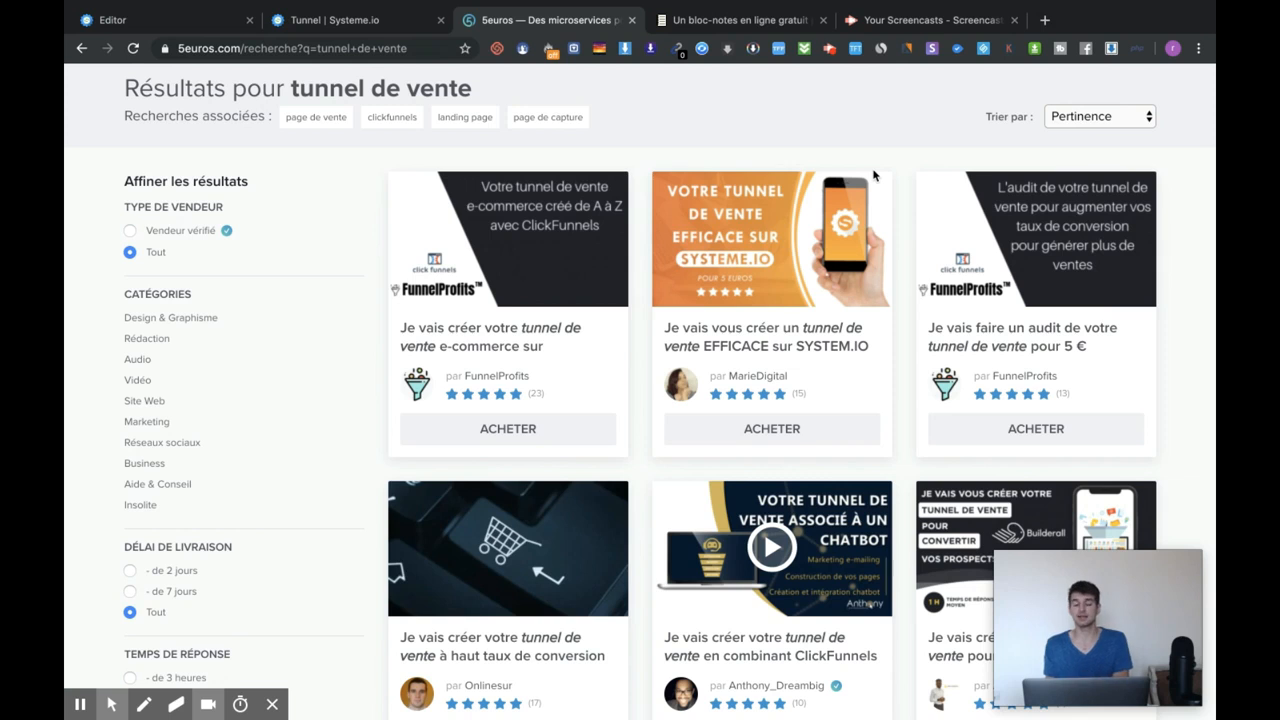
# Replace the 5euros.com search 'tunnel de vente' with 'systeme.io' and browse the gig results.
pyautogui.scroll(-3, 873, 176)
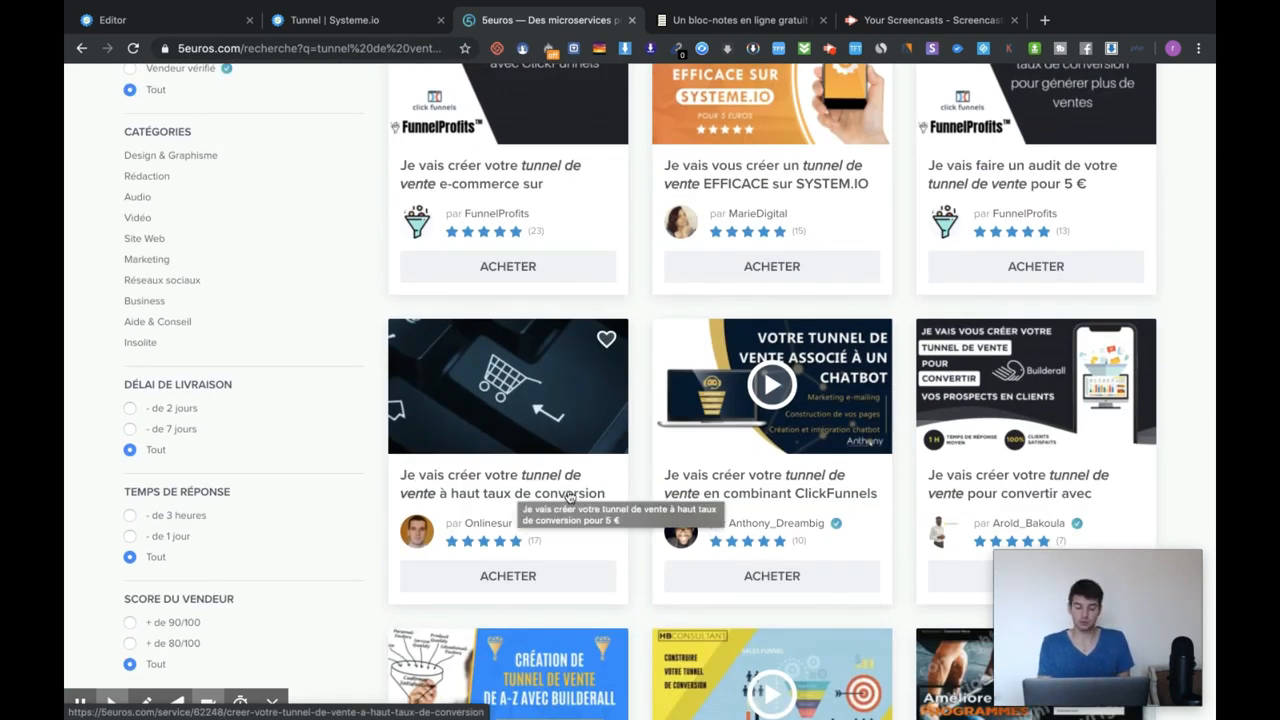
pyautogui.scroll(-1, 728, 466)
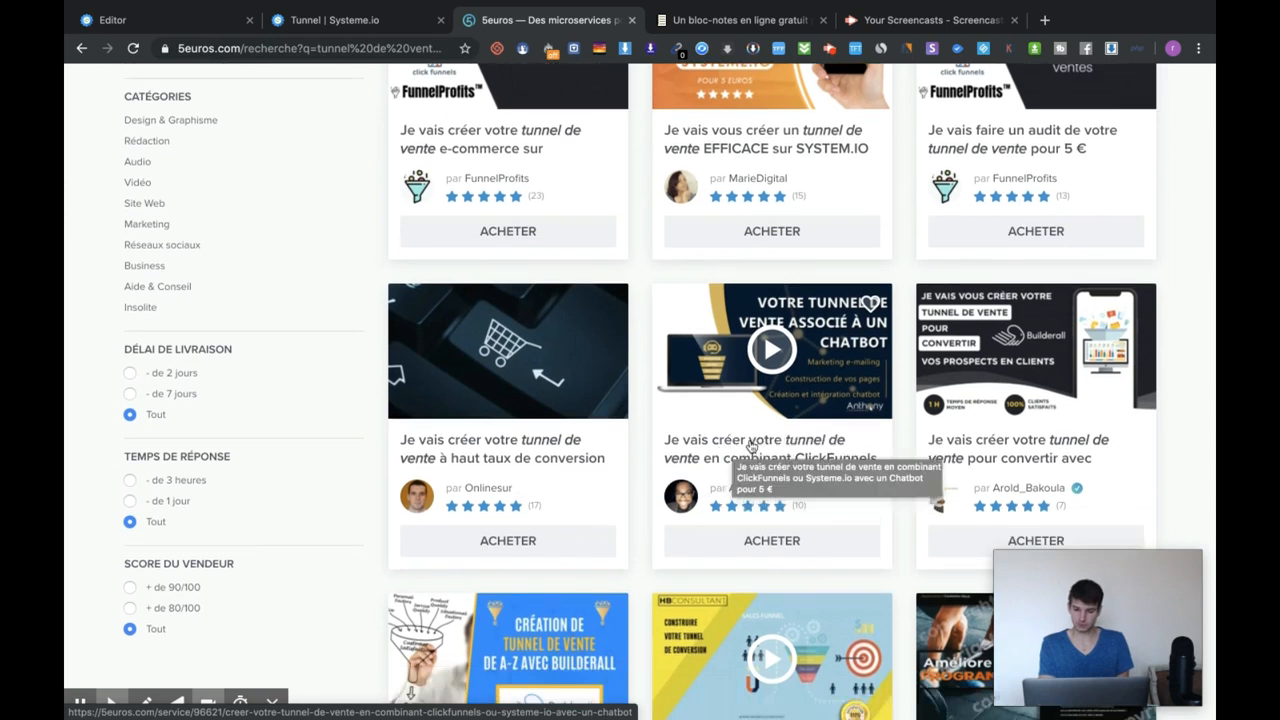
pyautogui.scroll(4, 750, 432)
pyautogui.tripleClick(404, 103)
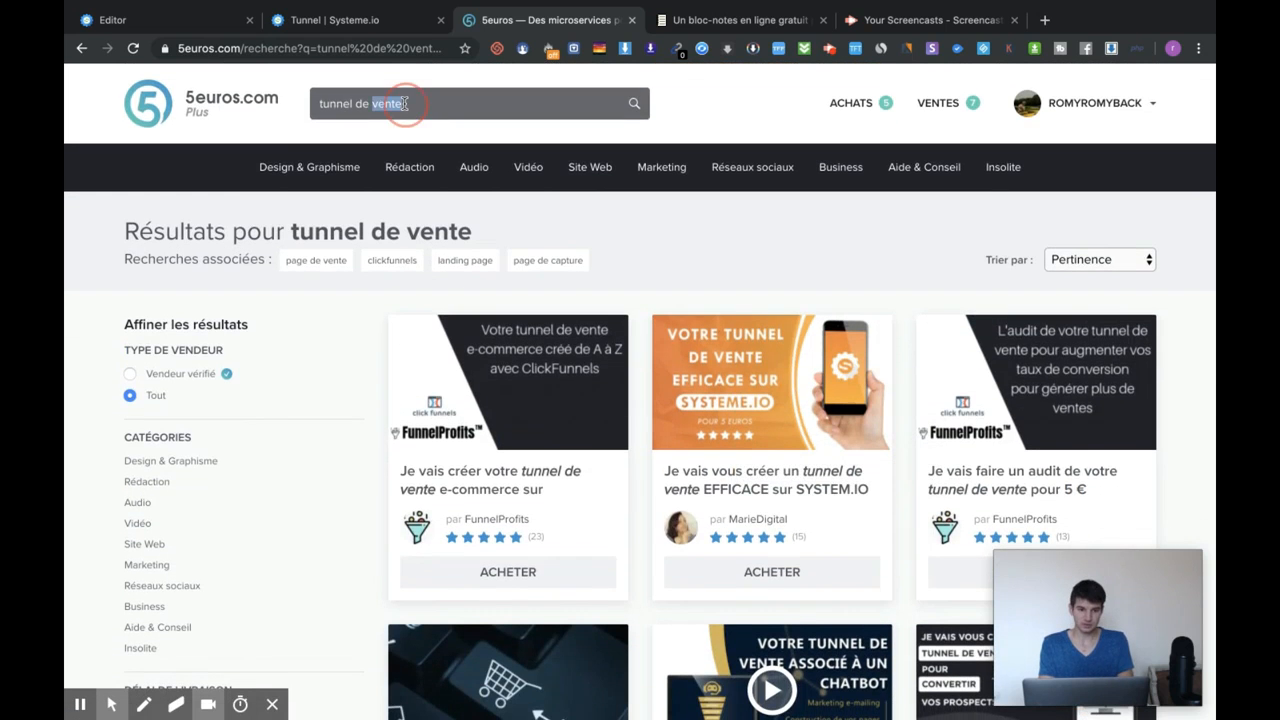
pyautogui.write('systeme.io')
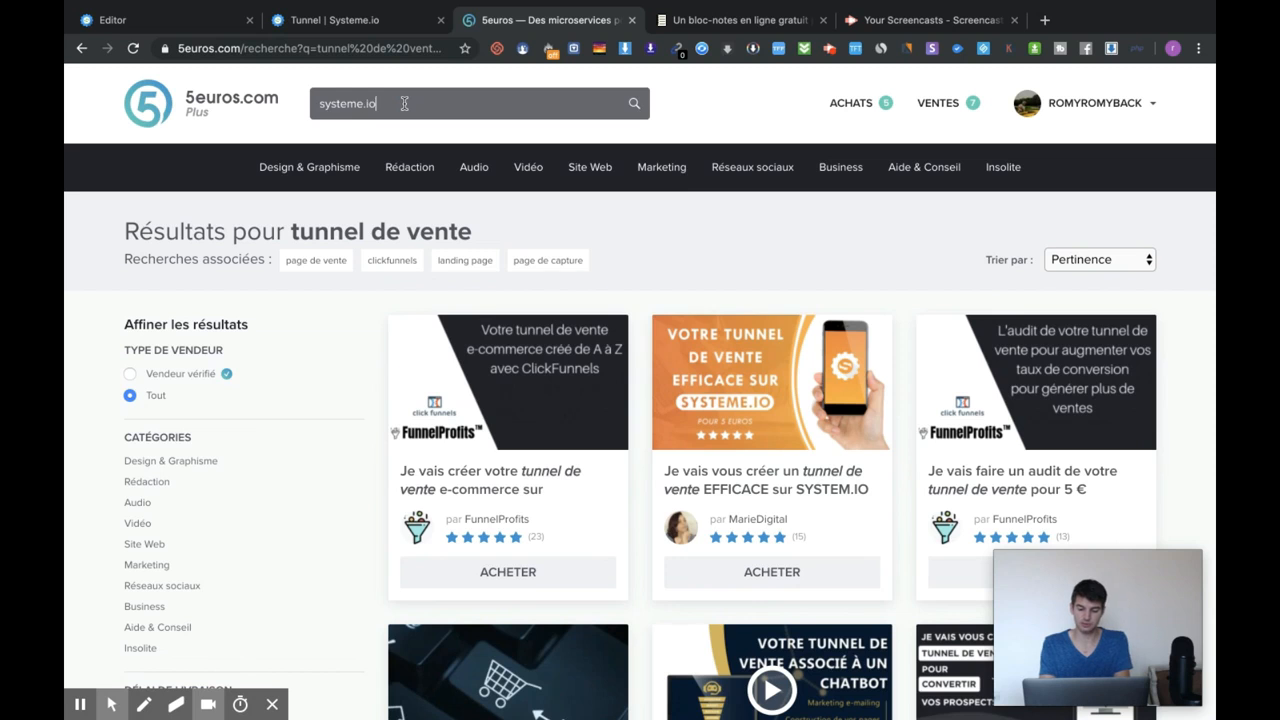
pyautogui.press('Return')
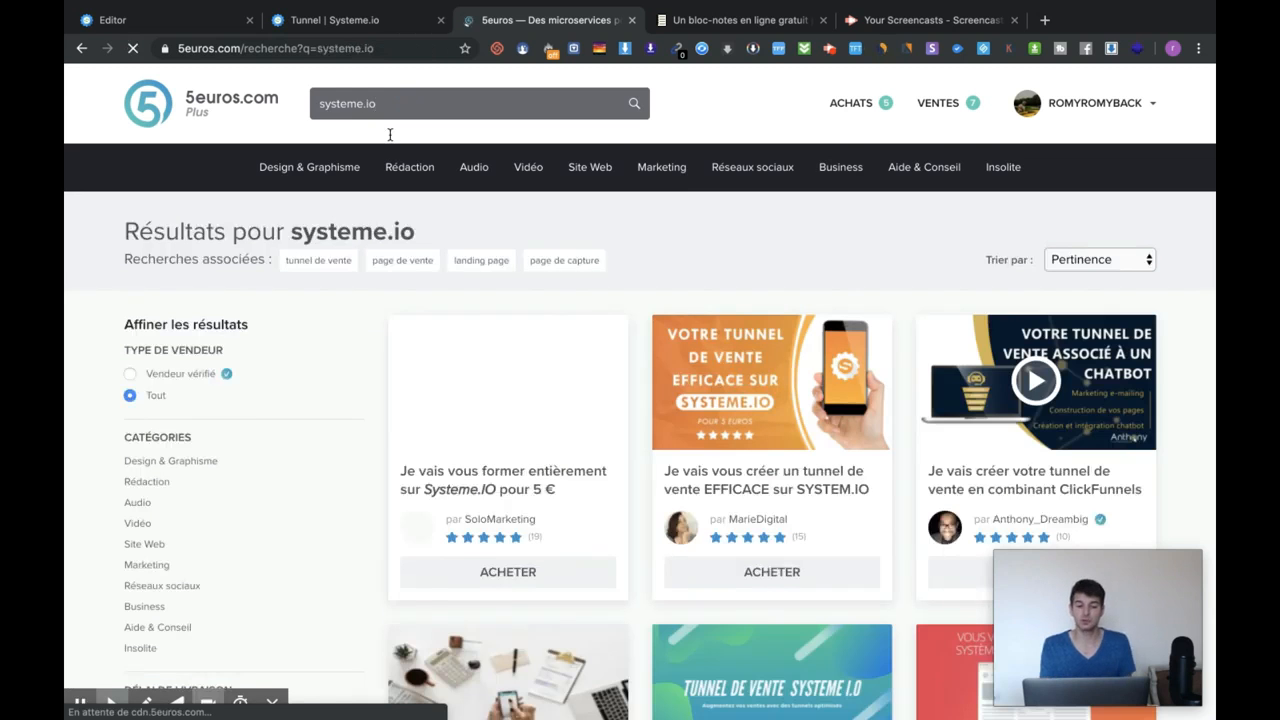
pyautogui.scroll(-1, 608, 270)
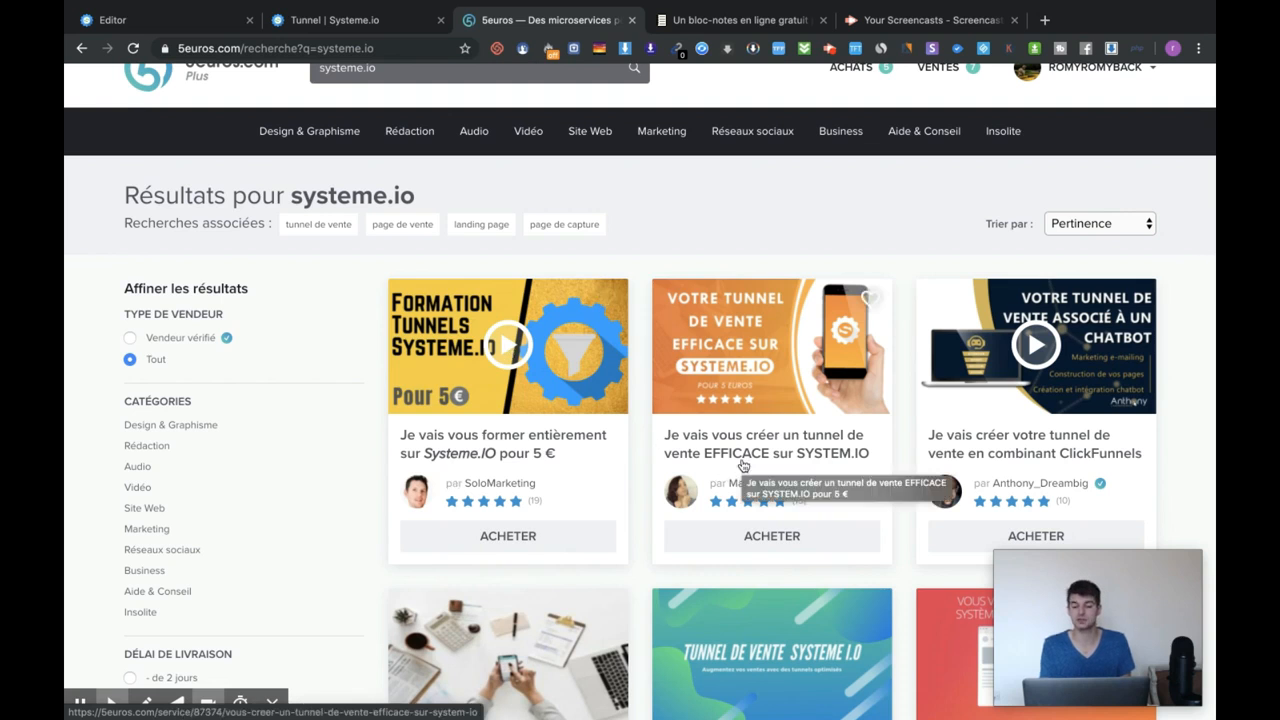
pyautogui.scroll(-1, 762, 450)
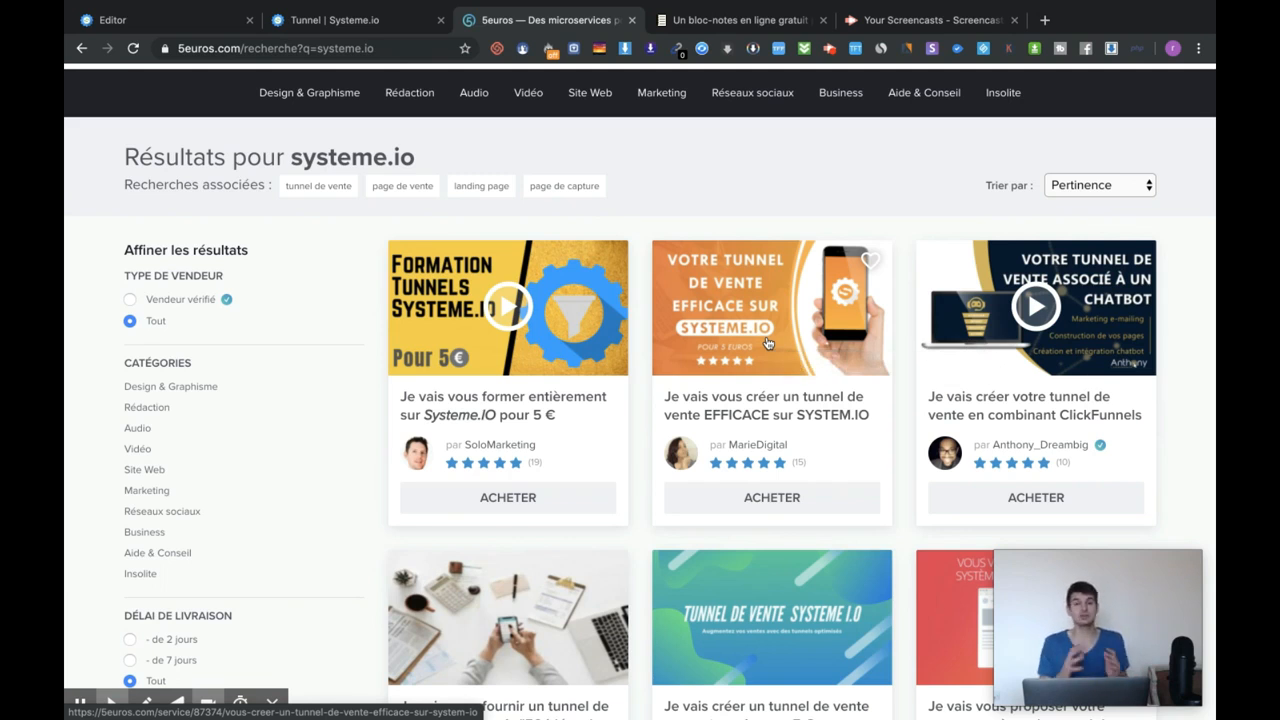
pyautogui.scroll(-3, 667, 410)
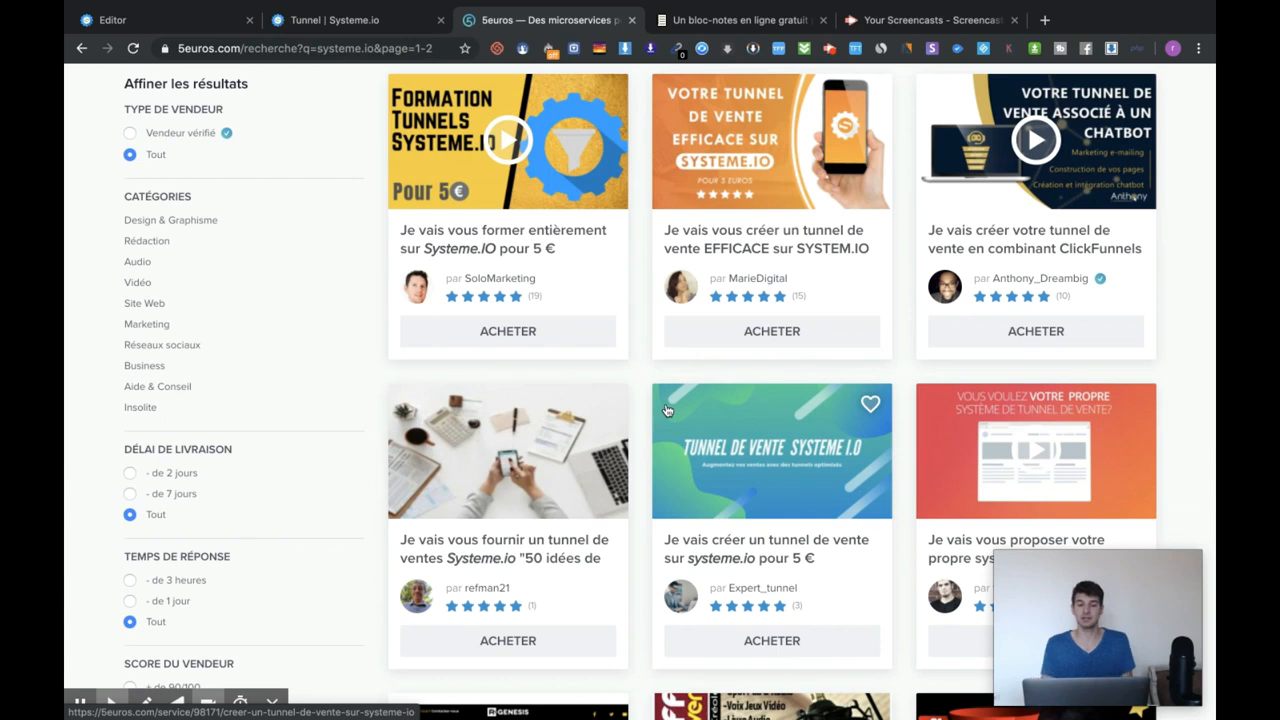
# Back in Systeme.io, open the Tableau de bord affilié dashboard.
pyautogui.click(387, 22)
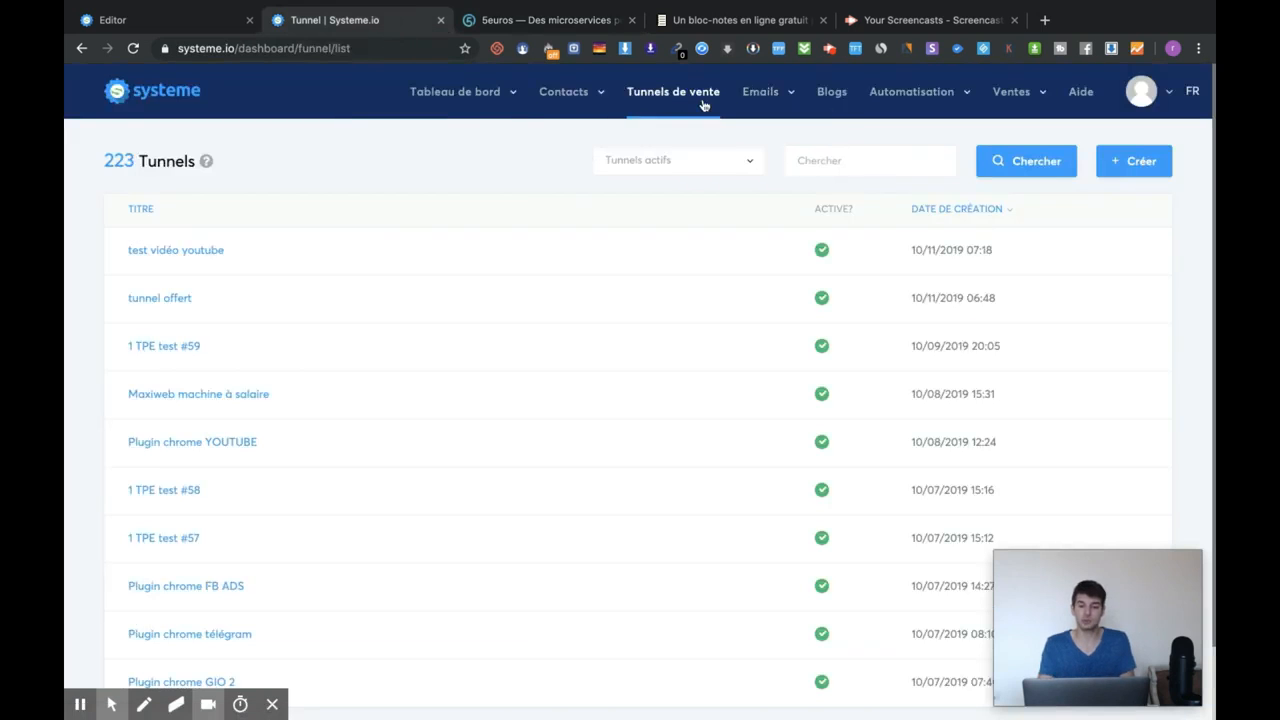
pyautogui.moveTo(451, 108)
pyautogui.click(480, 157)
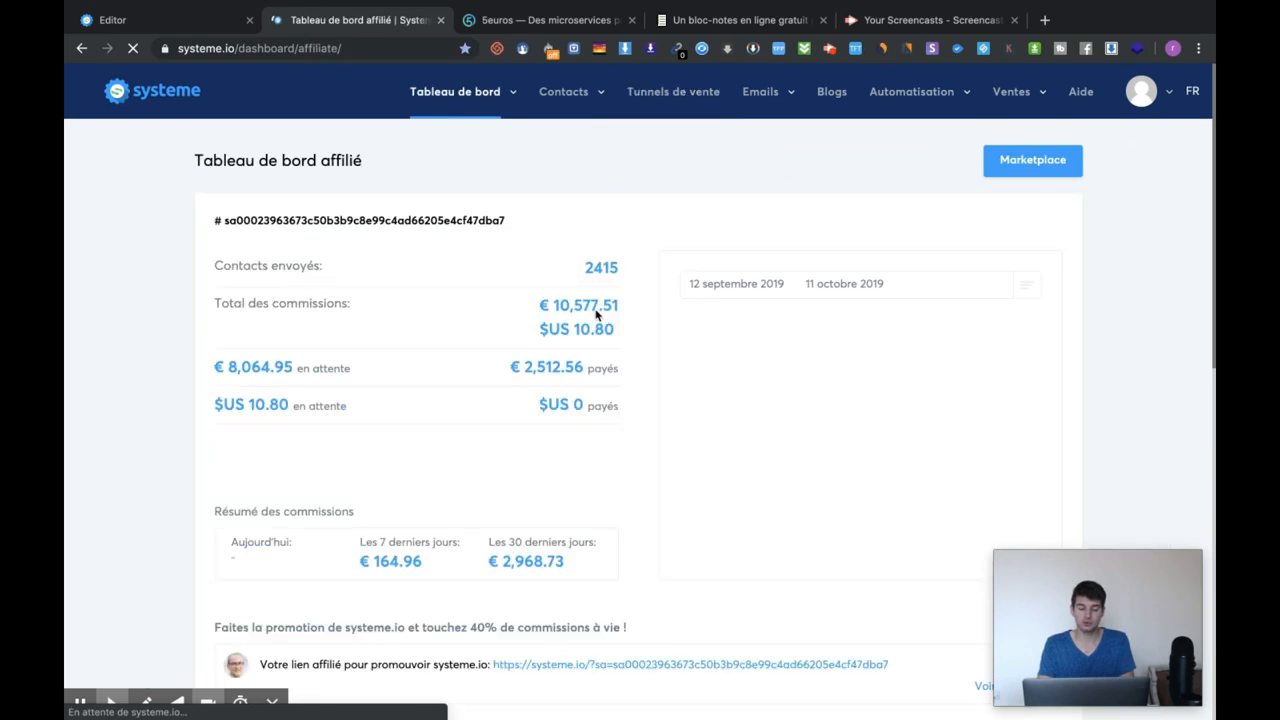
# Review the personal affiliate link, per-sale commissions and invoices such as €641.83.
pyautogui.scroll(-5, 595, 315)
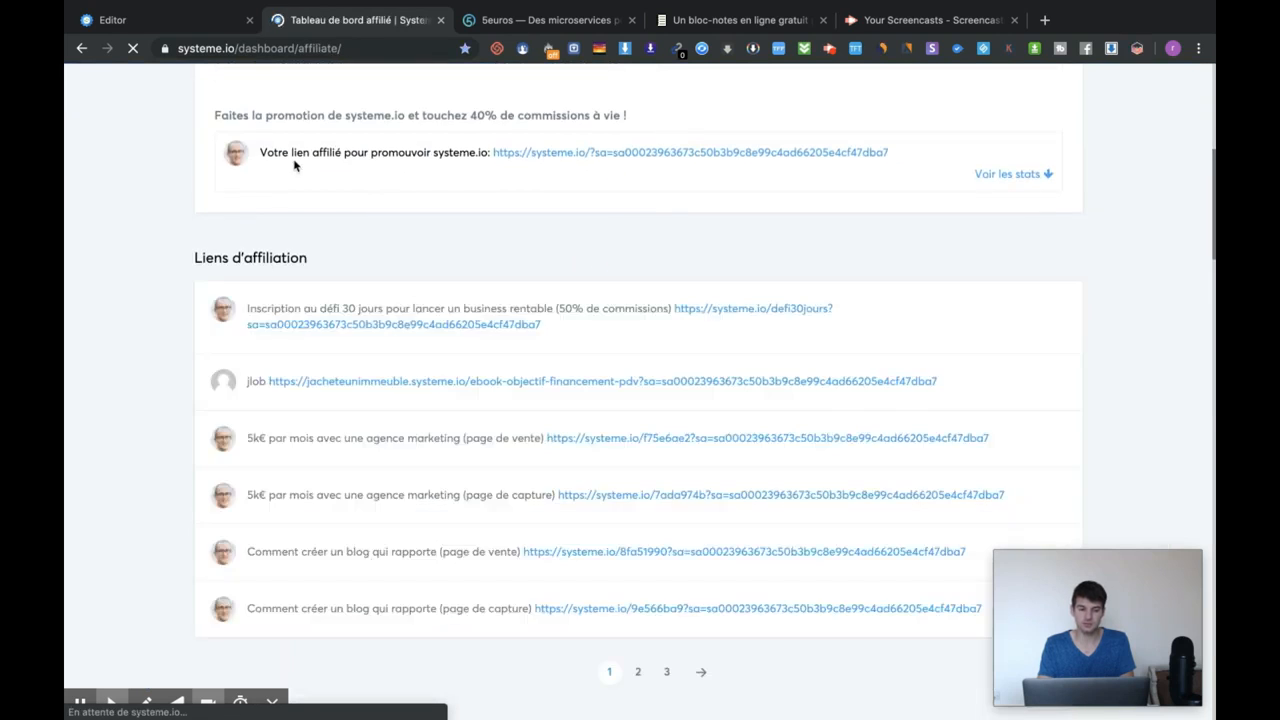
pyautogui.moveTo(368, 152); pyautogui.dragTo(789, 151)
pyautogui.click(922, 153)
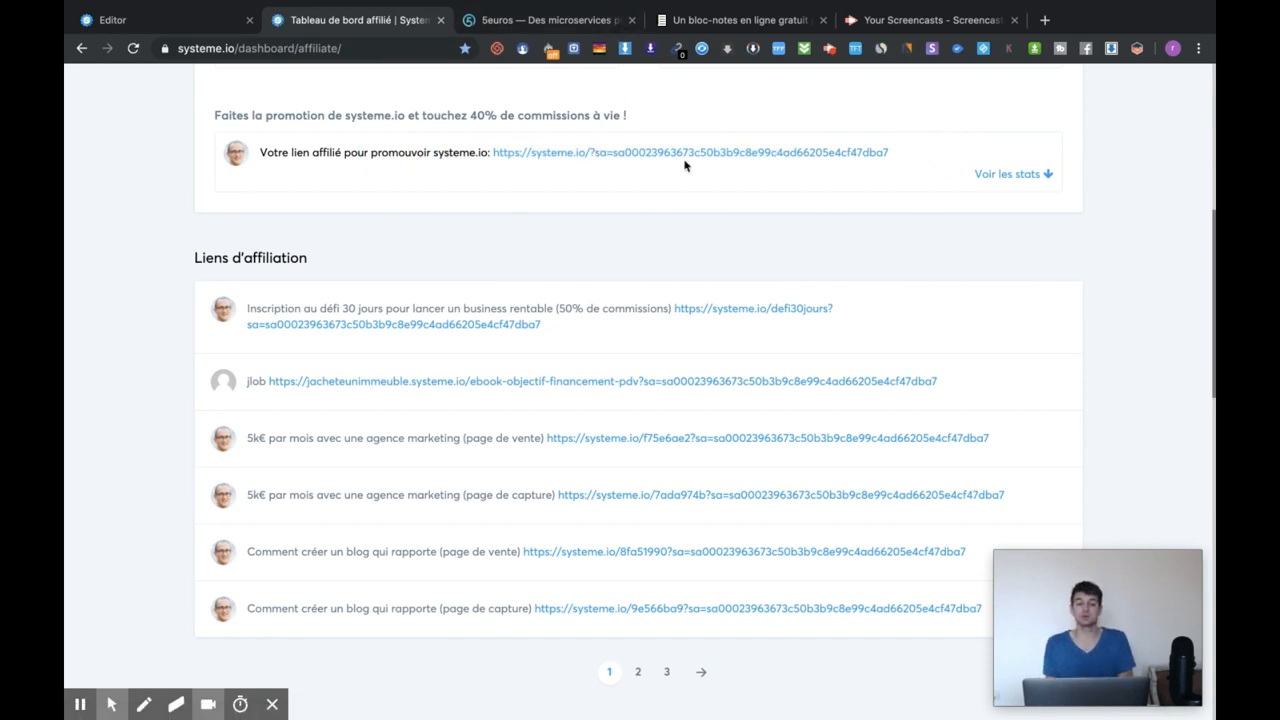
pyautogui.scroll(-10, 685, 165)
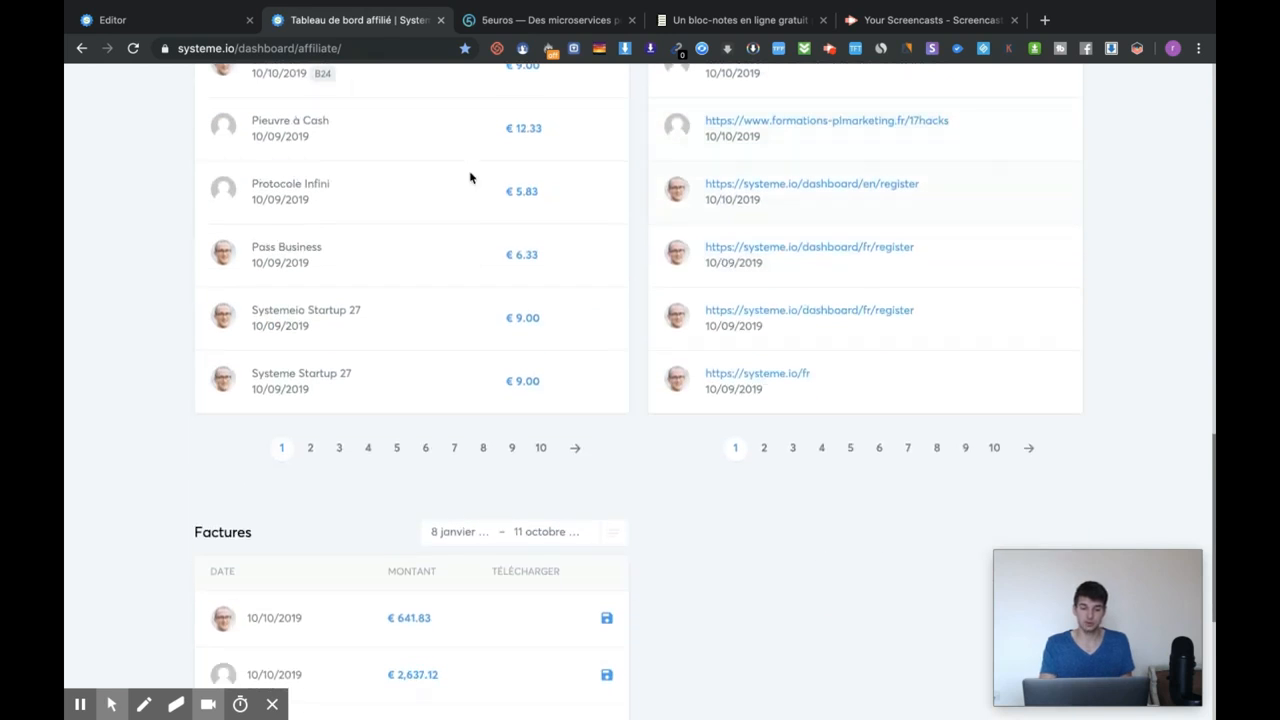
pyautogui.scroll(-2, 309, 249)
pyautogui.scroll(3, 320, 243)
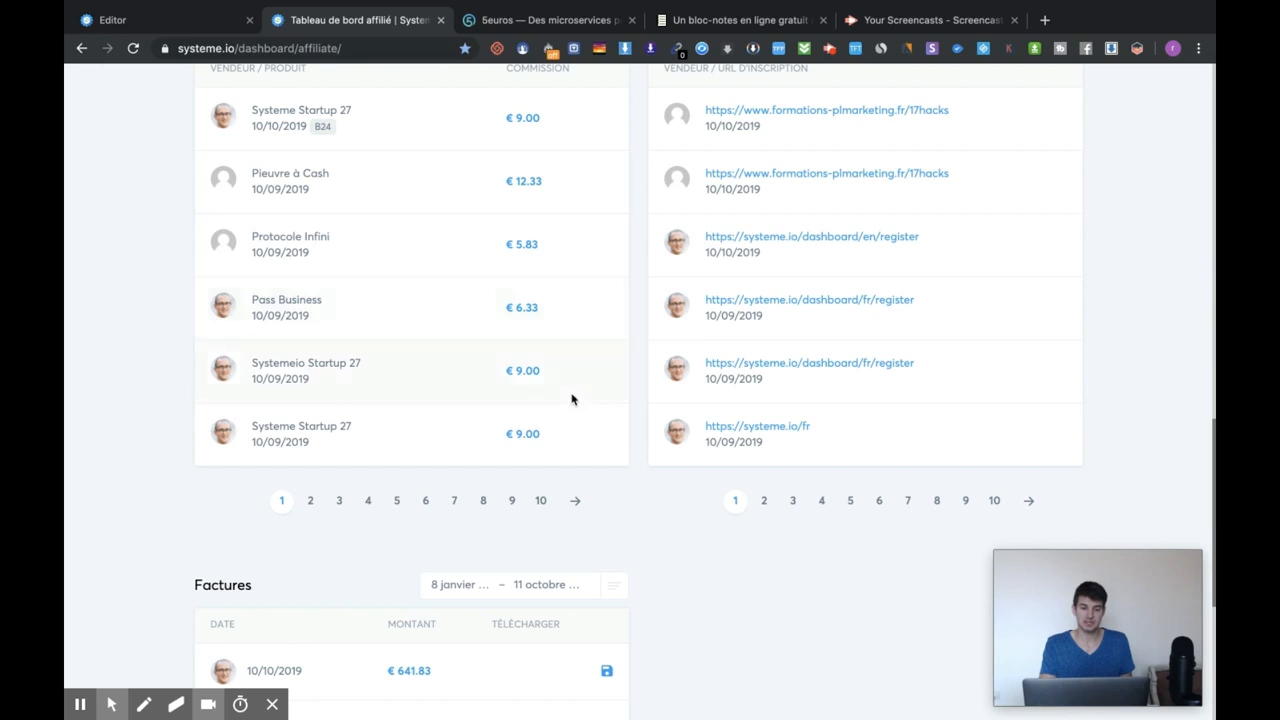
pyautogui.scroll(-1, 543, 509)
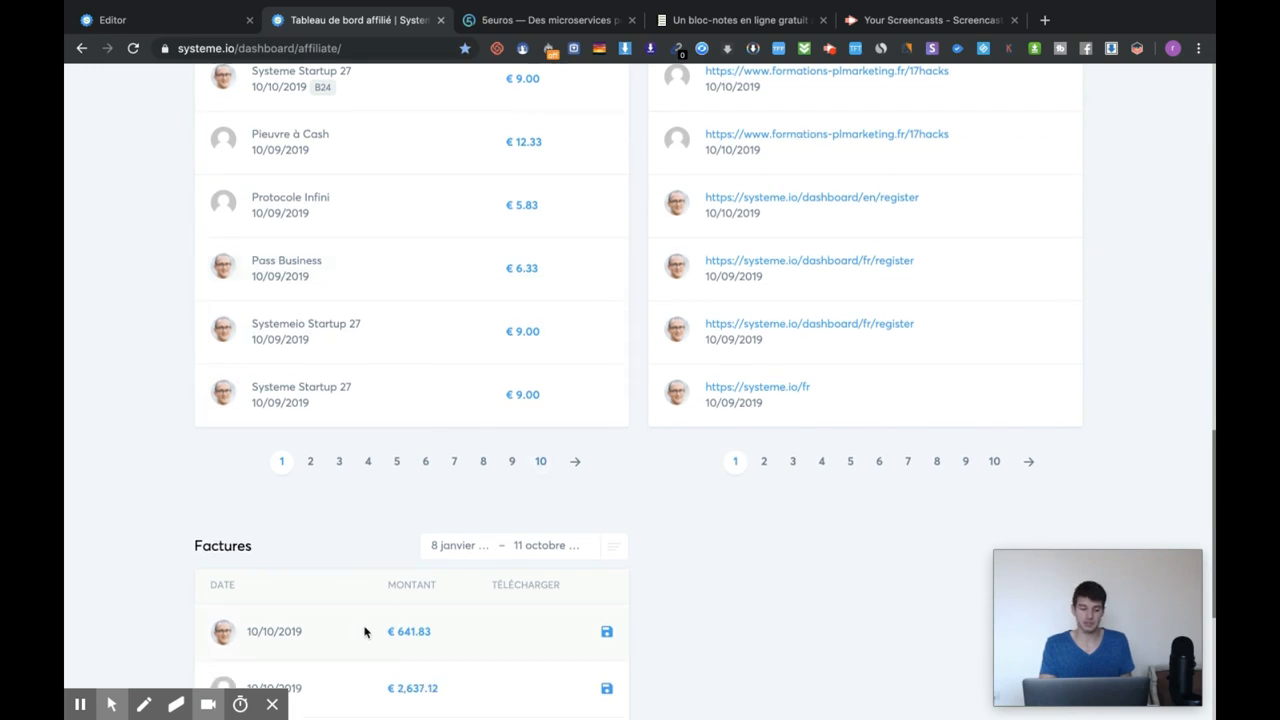
pyautogui.moveTo(366, 630); pyautogui.dragTo(450, 631)
pyautogui.click(452, 631)
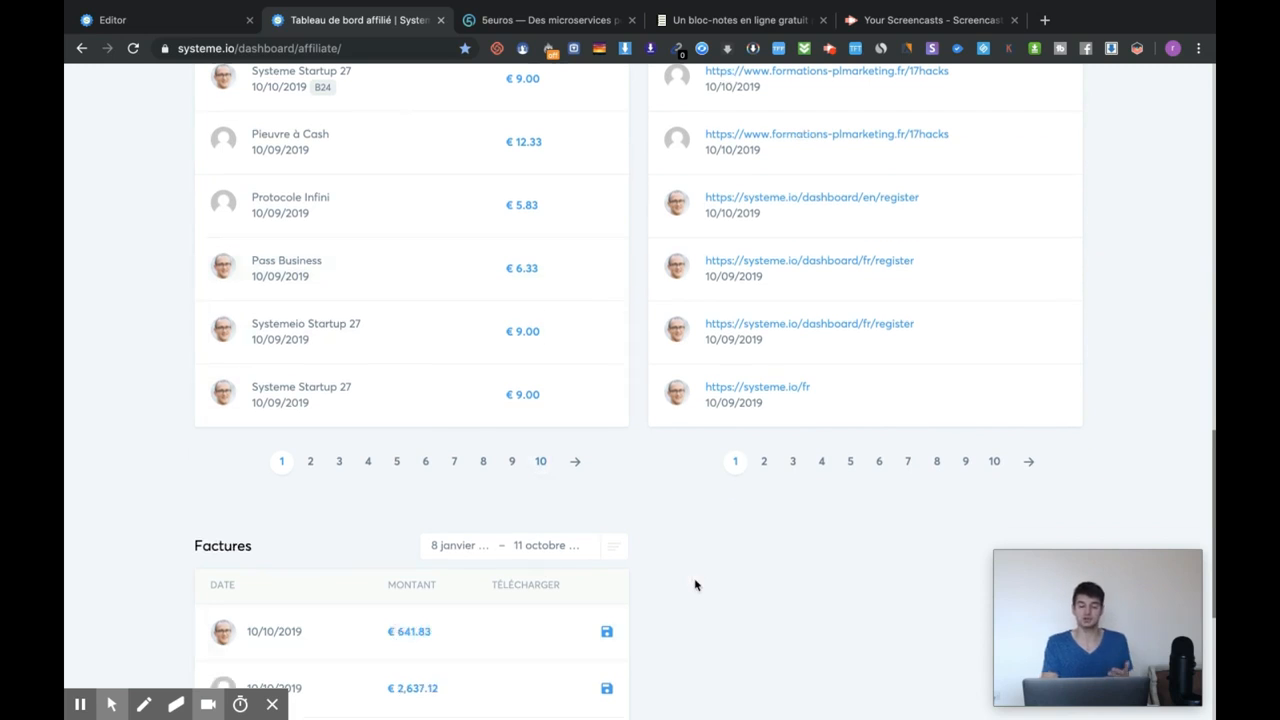
pyautogui.scroll(1, 695, 585)
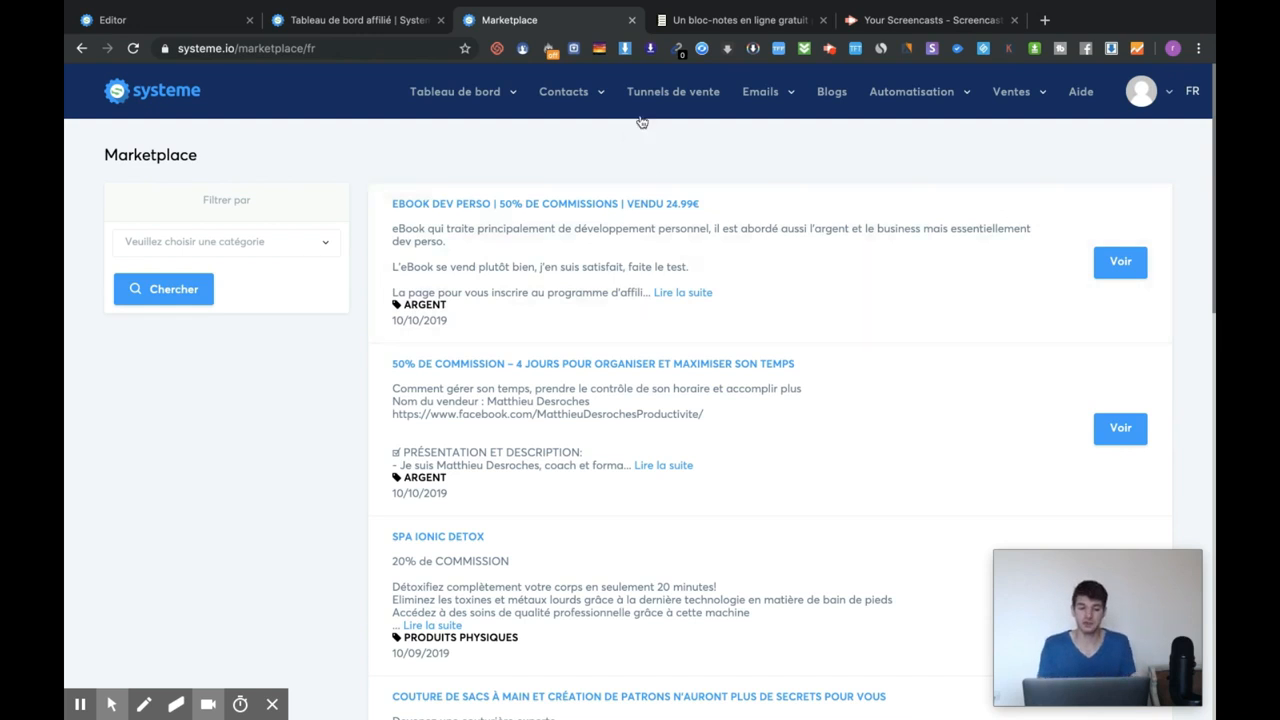
pyautogui.moveTo(466, 107)
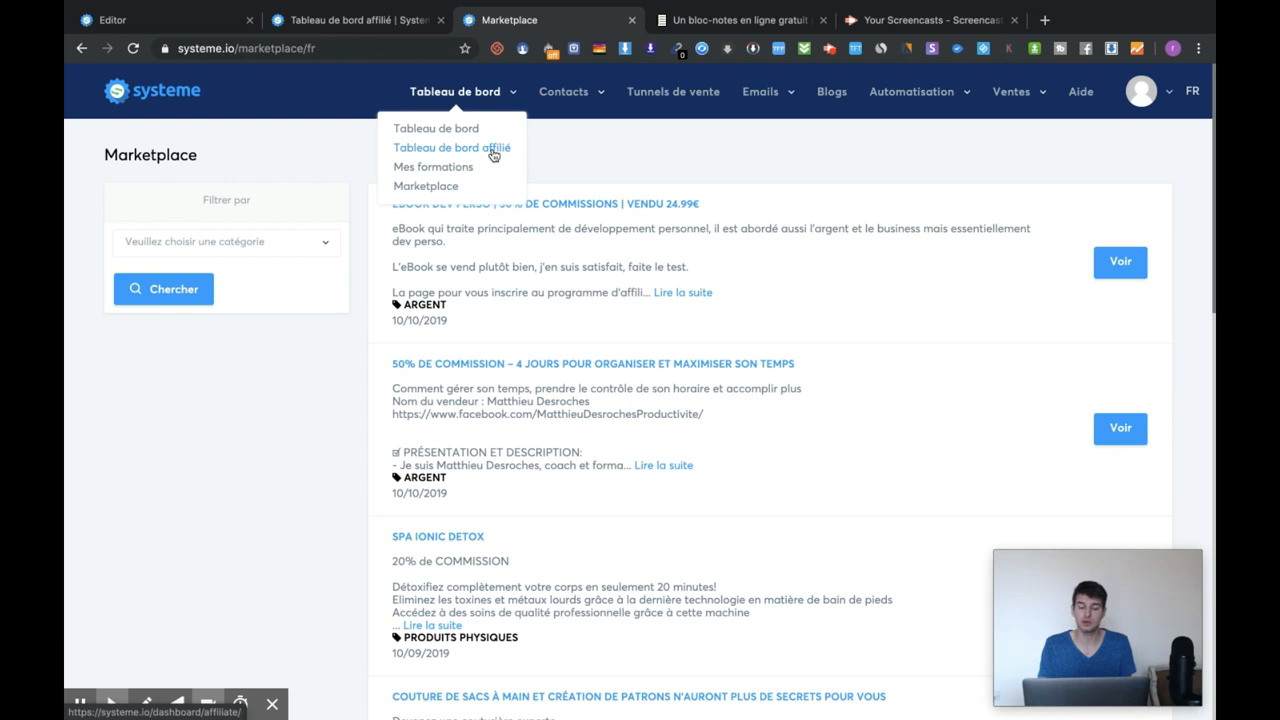
pyautogui.click(492, 152)
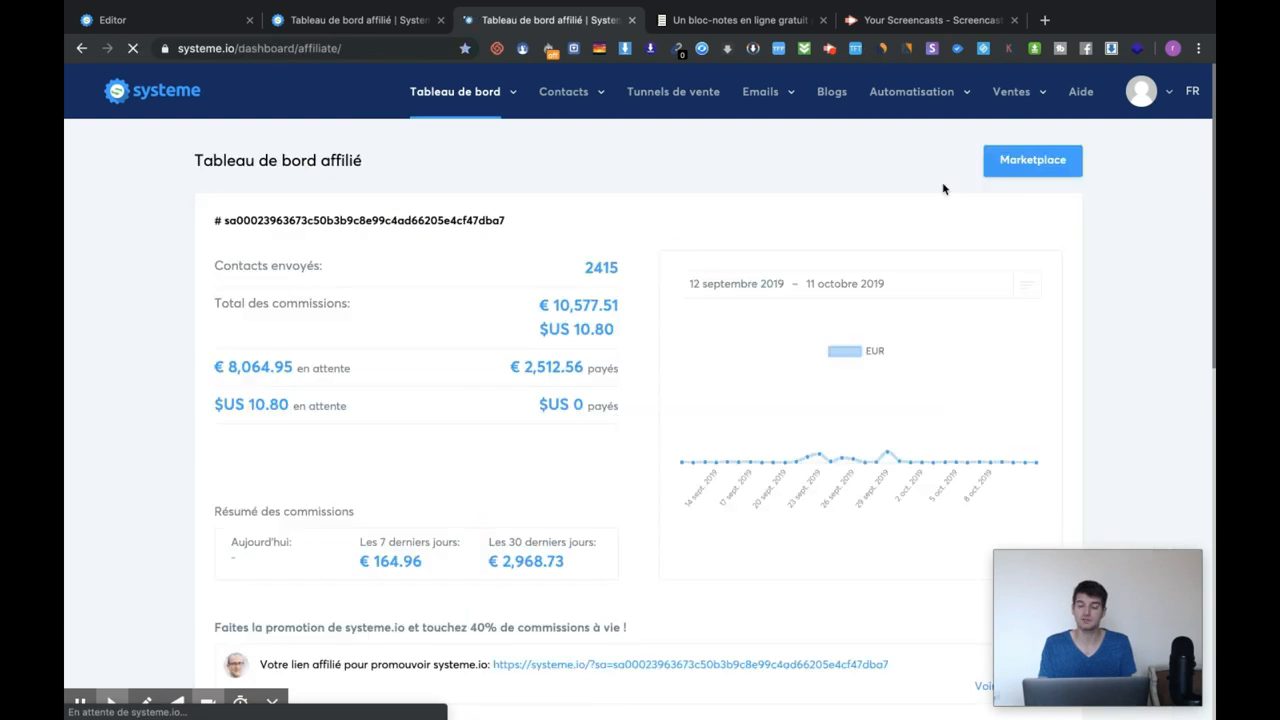
pyautogui.click(1014, 174)
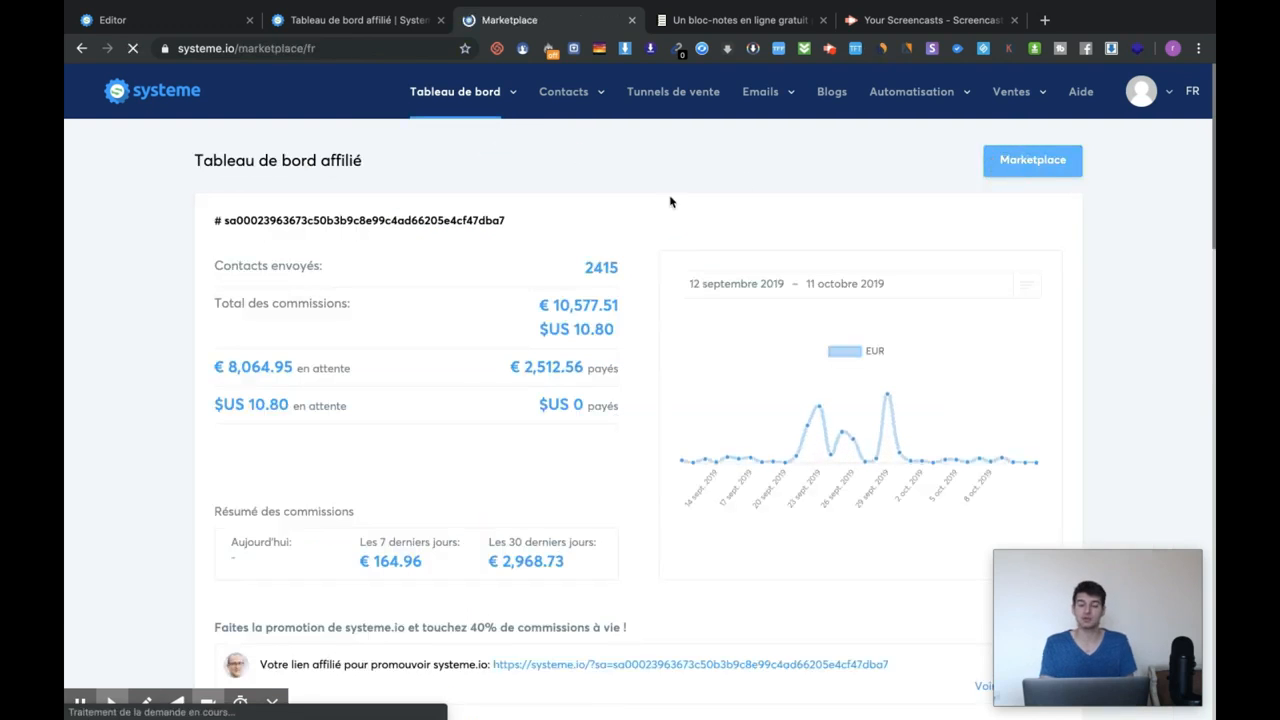
pyautogui.scroll(-1, 712, 284)
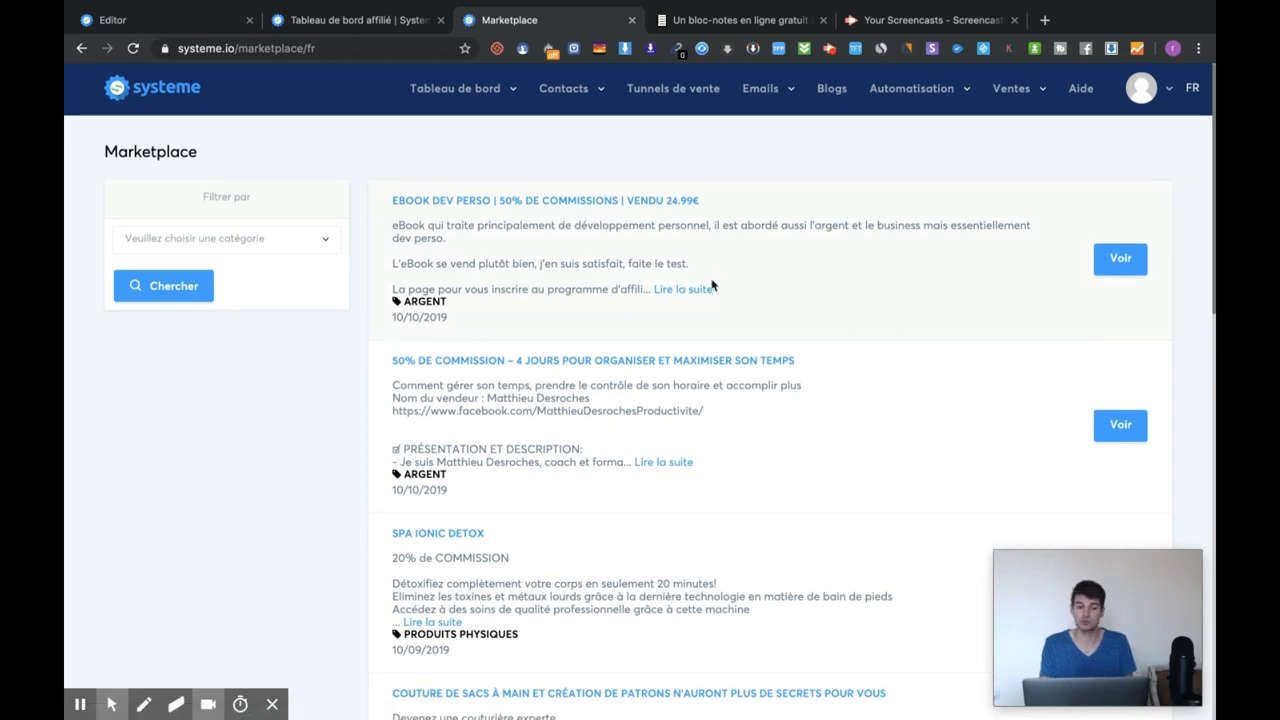
pyautogui.scroll(-2, 592, 252)
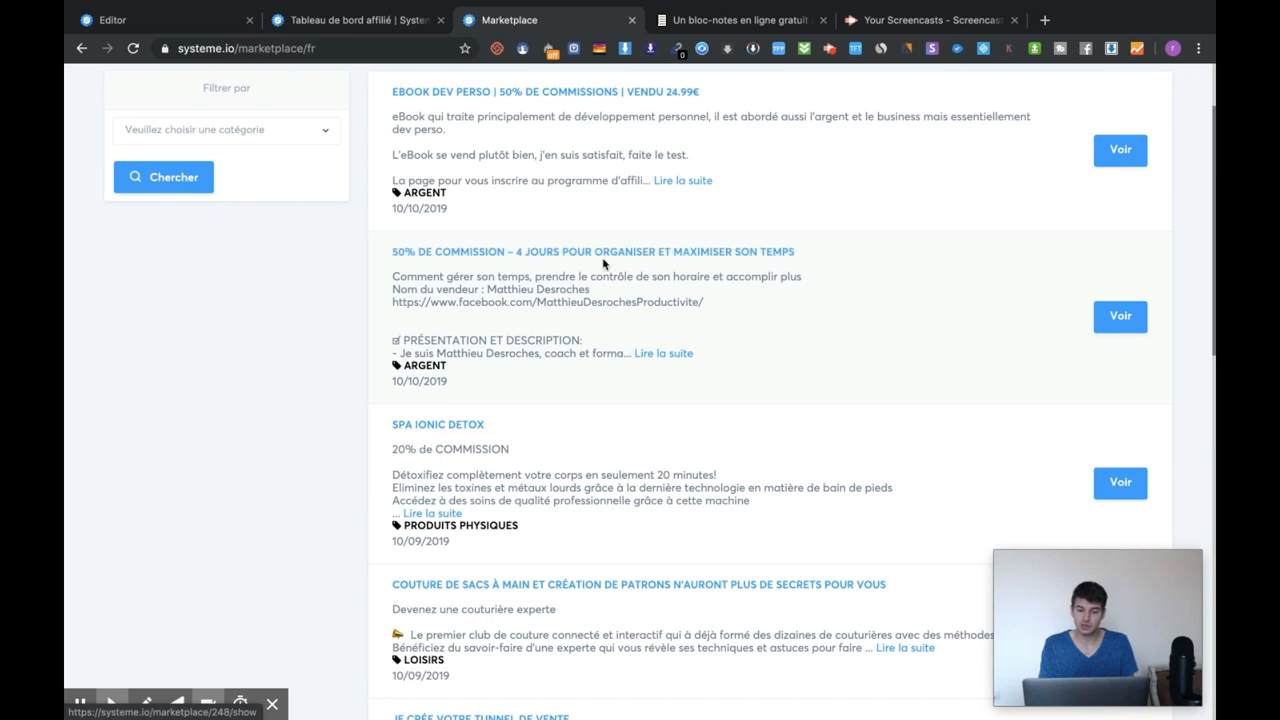
pyautogui.scroll(-3, 803, 262)
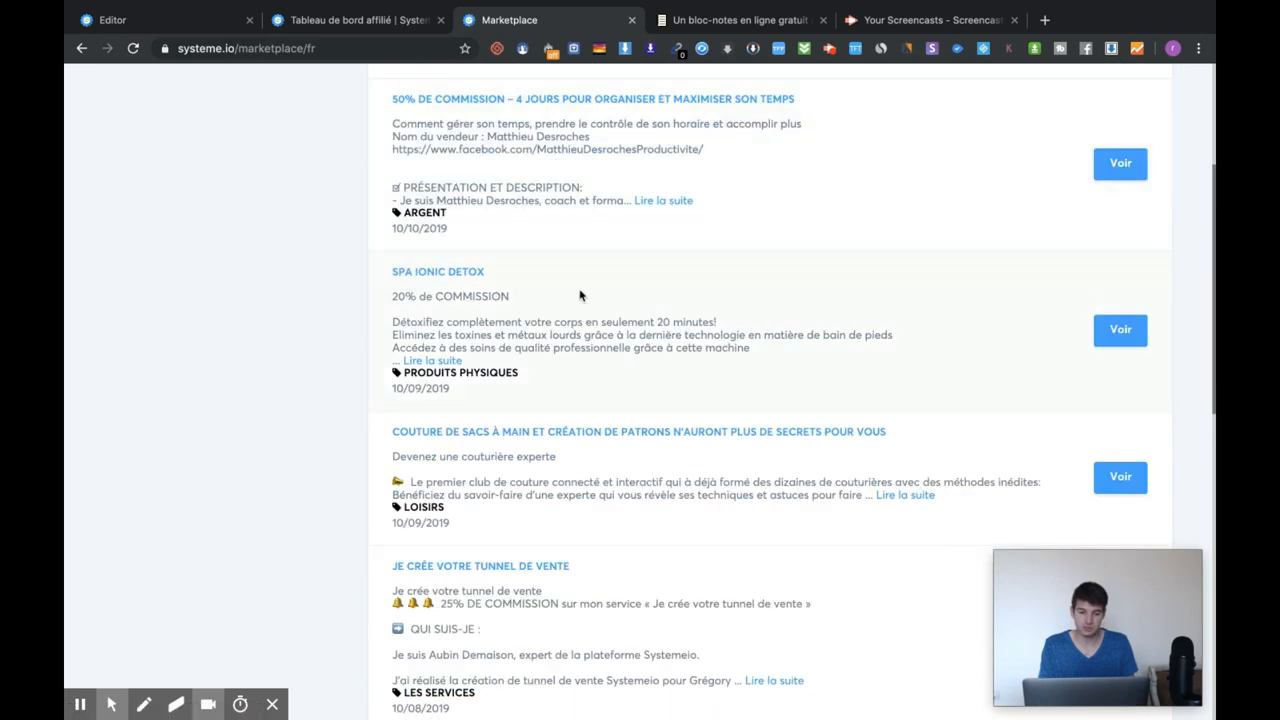
pyautogui.scroll(-1, 580, 294)
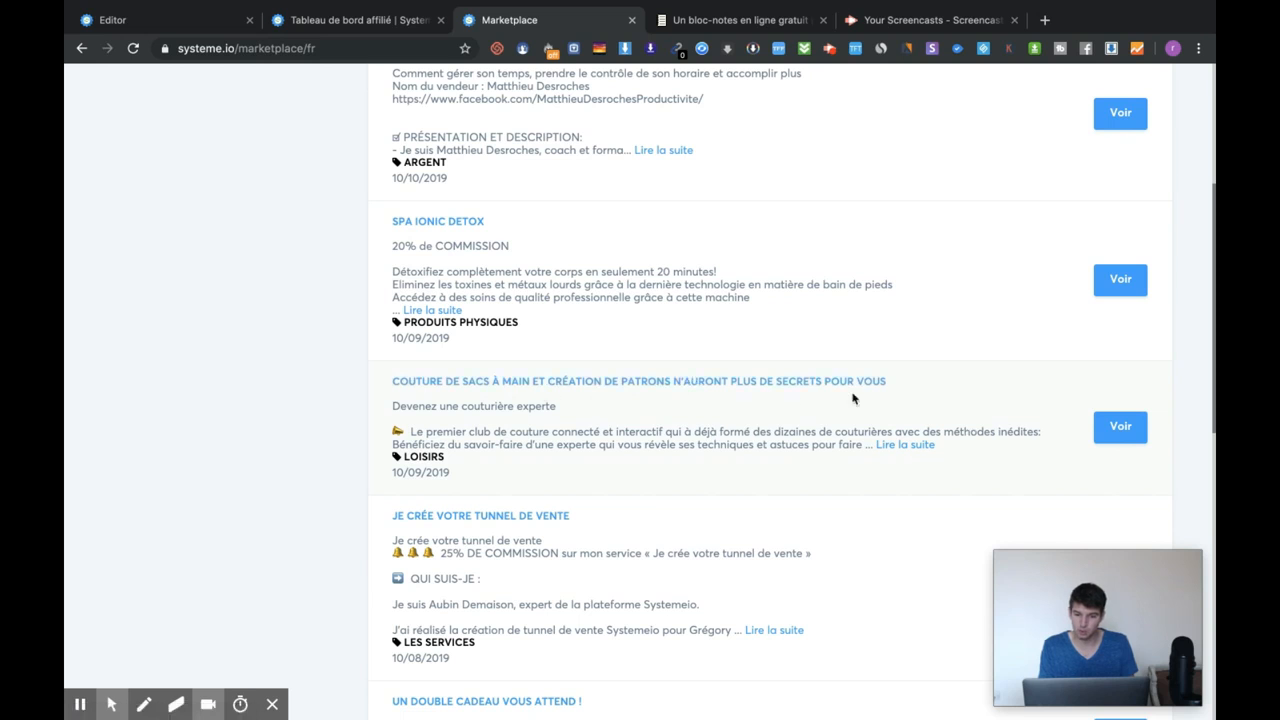
pyautogui.scroll(-3, 825, 386)
pyautogui.scroll(-2, 825, 386)
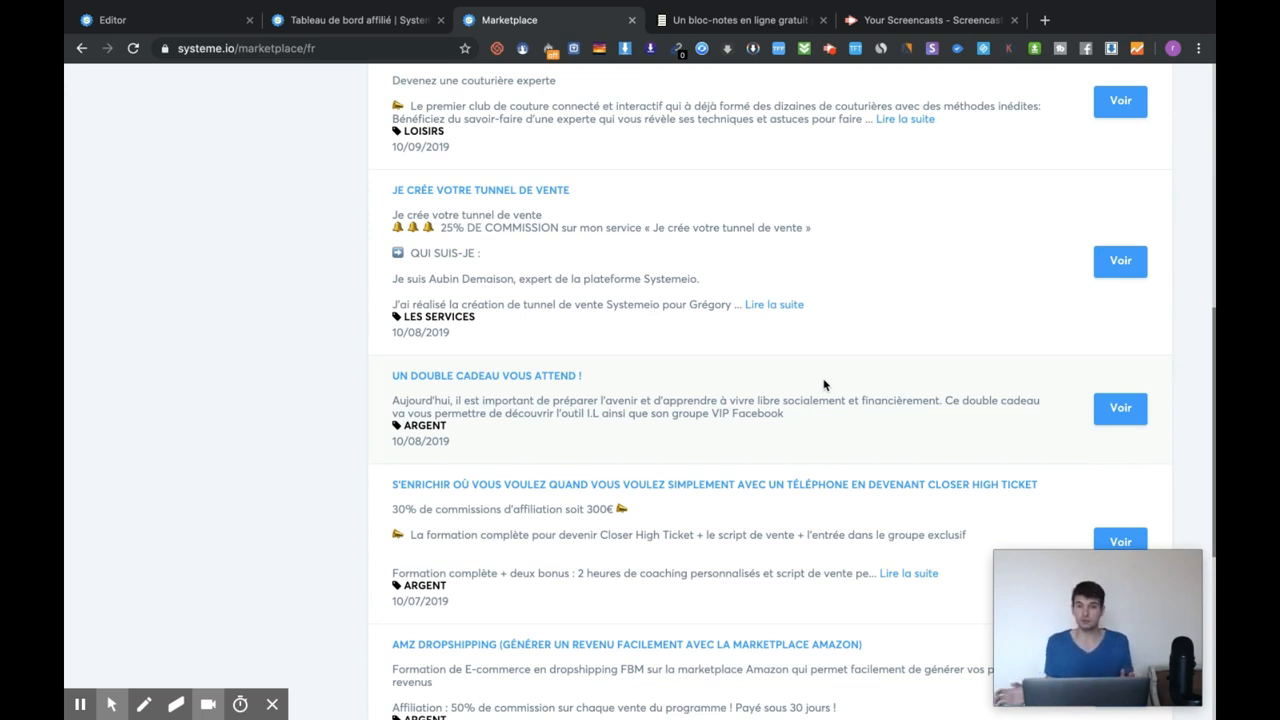
pyautogui.scroll(-2, 825, 385)
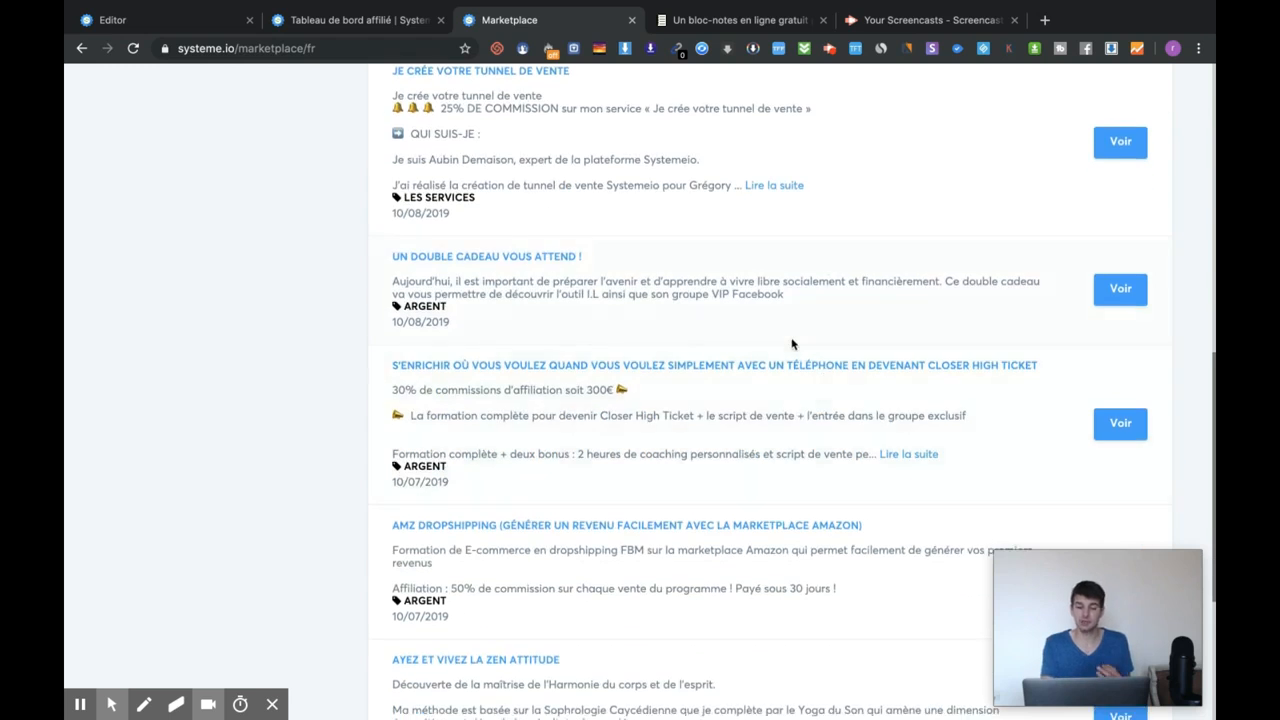
pyautogui.scroll(-1, 825, 385)
pyautogui.scroll(-2, 1004, 374)
pyautogui.scroll(-2, 1004, 374)
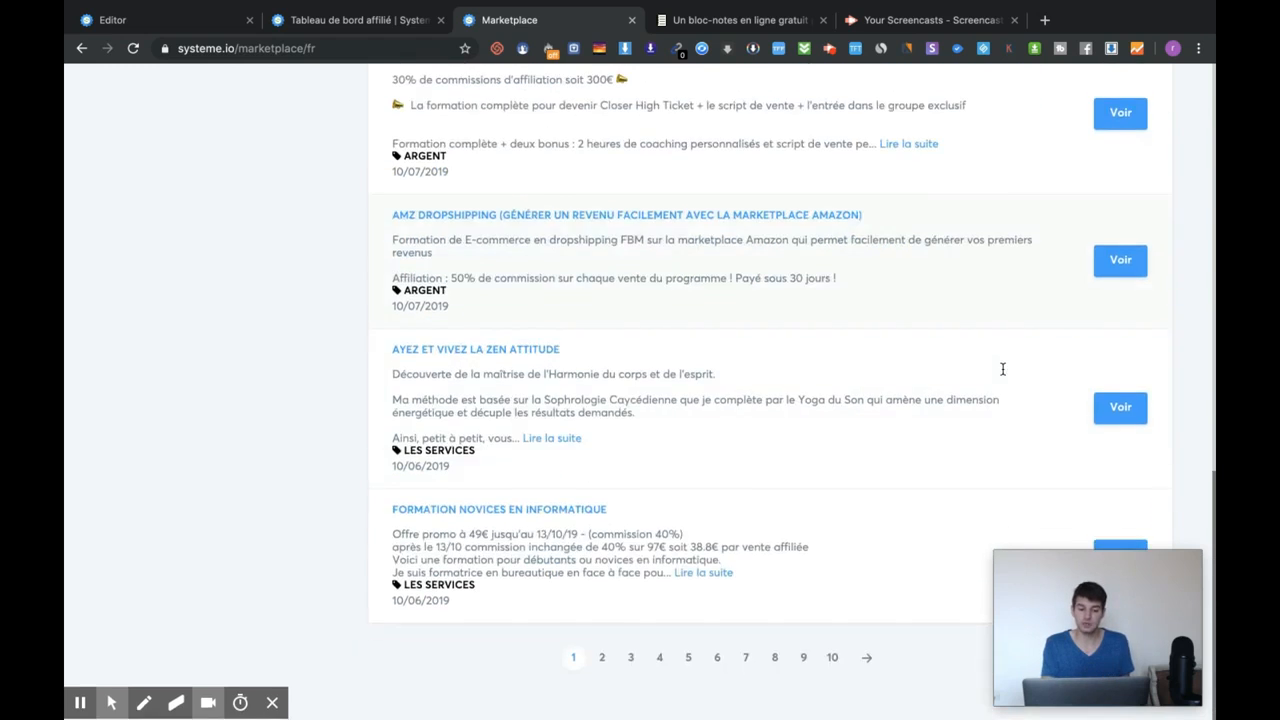
pyautogui.click(1124, 408)
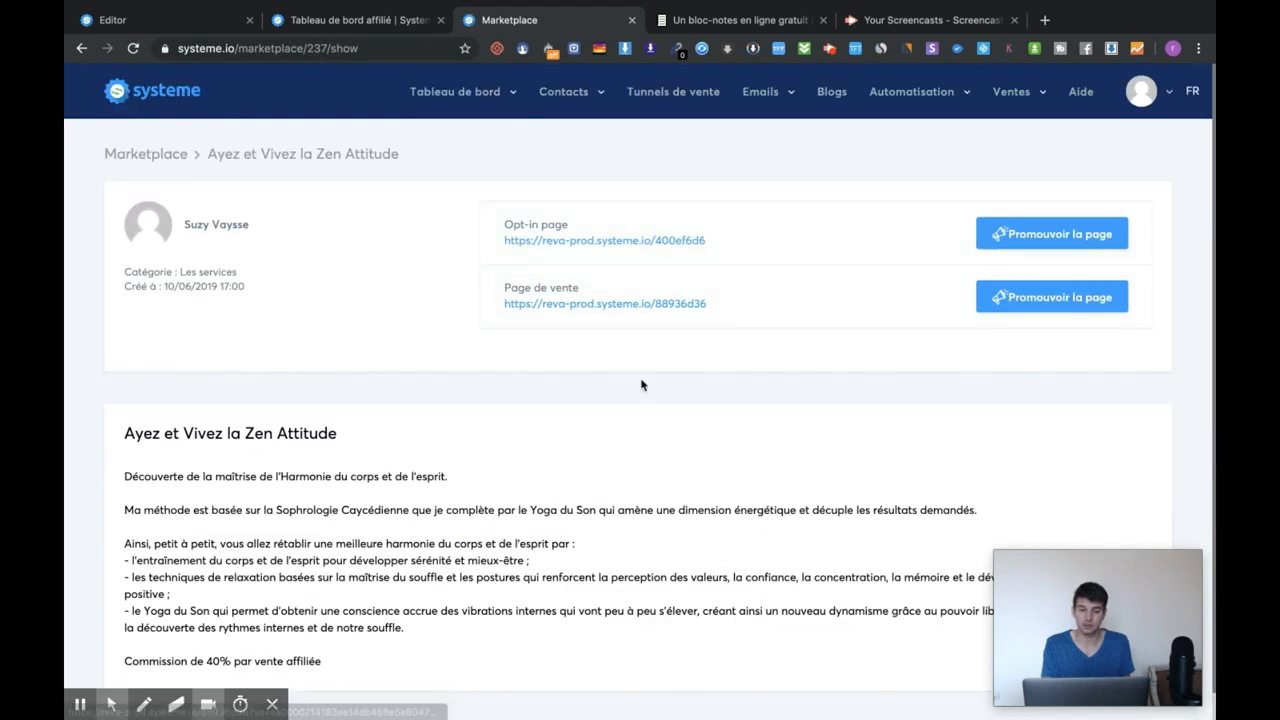
pyautogui.scroll(-1, 357, 414)
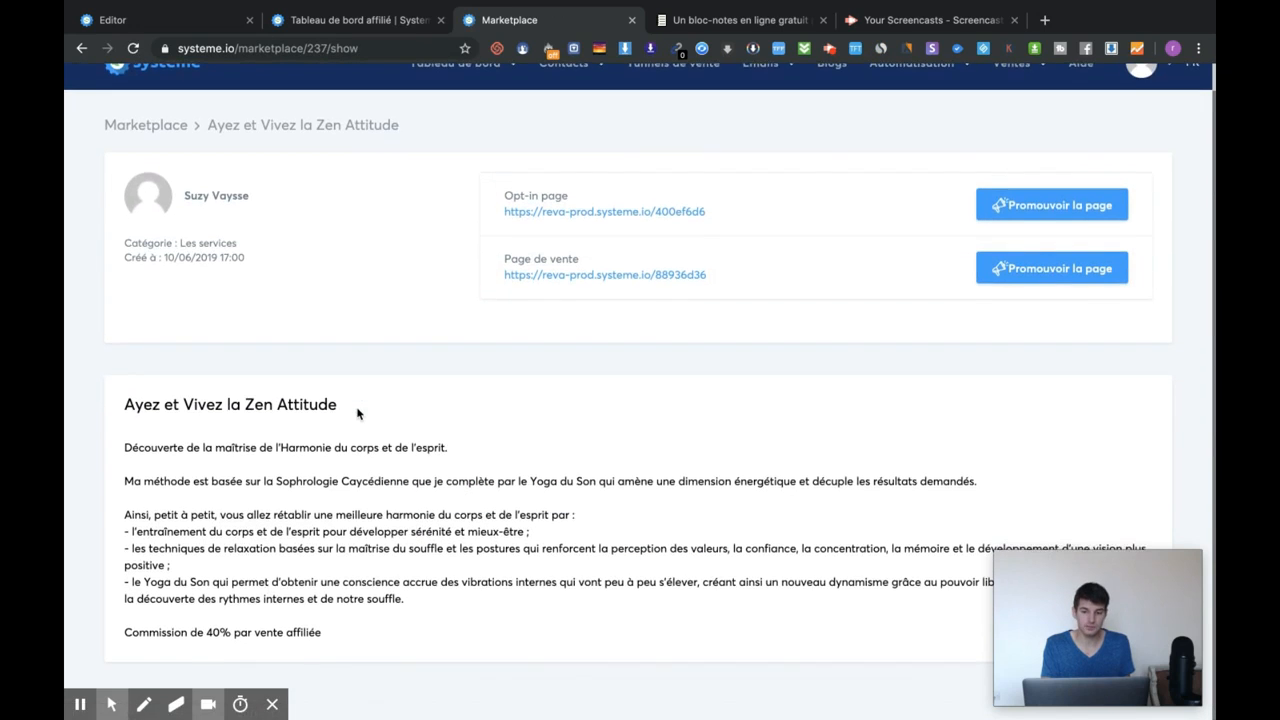
pyautogui.click(1049, 203)
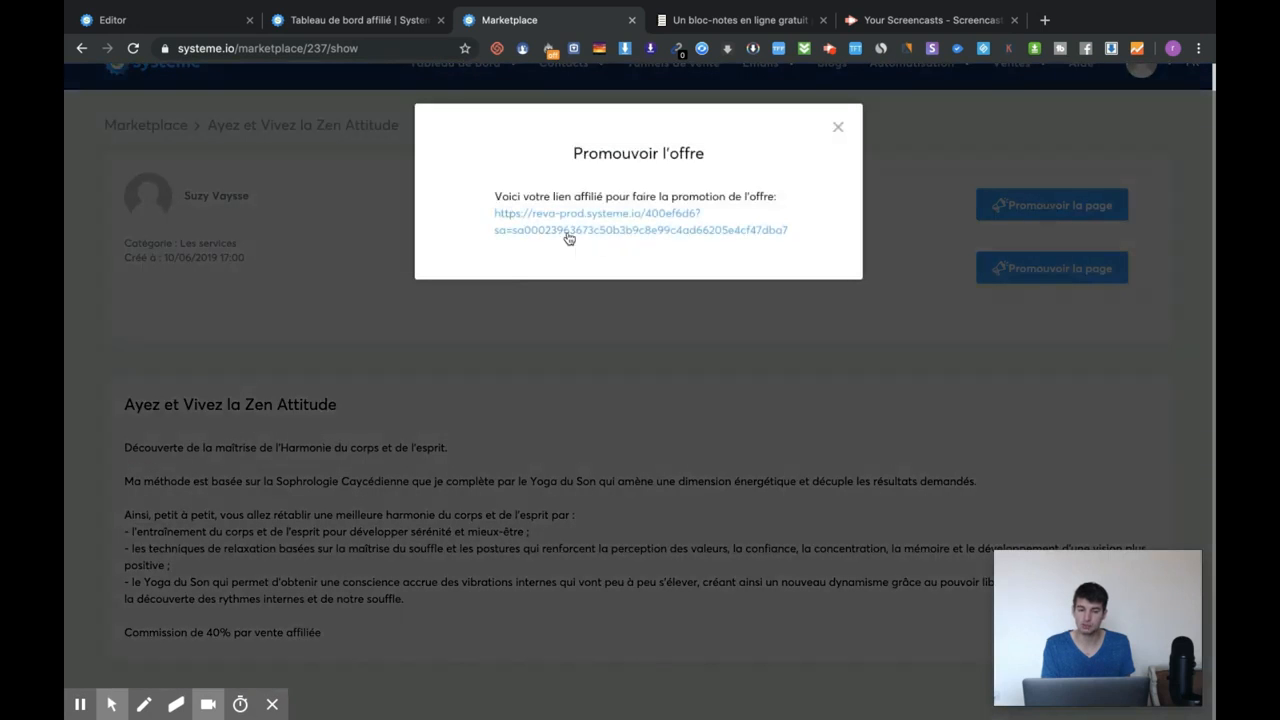
pyautogui.click(838, 127)
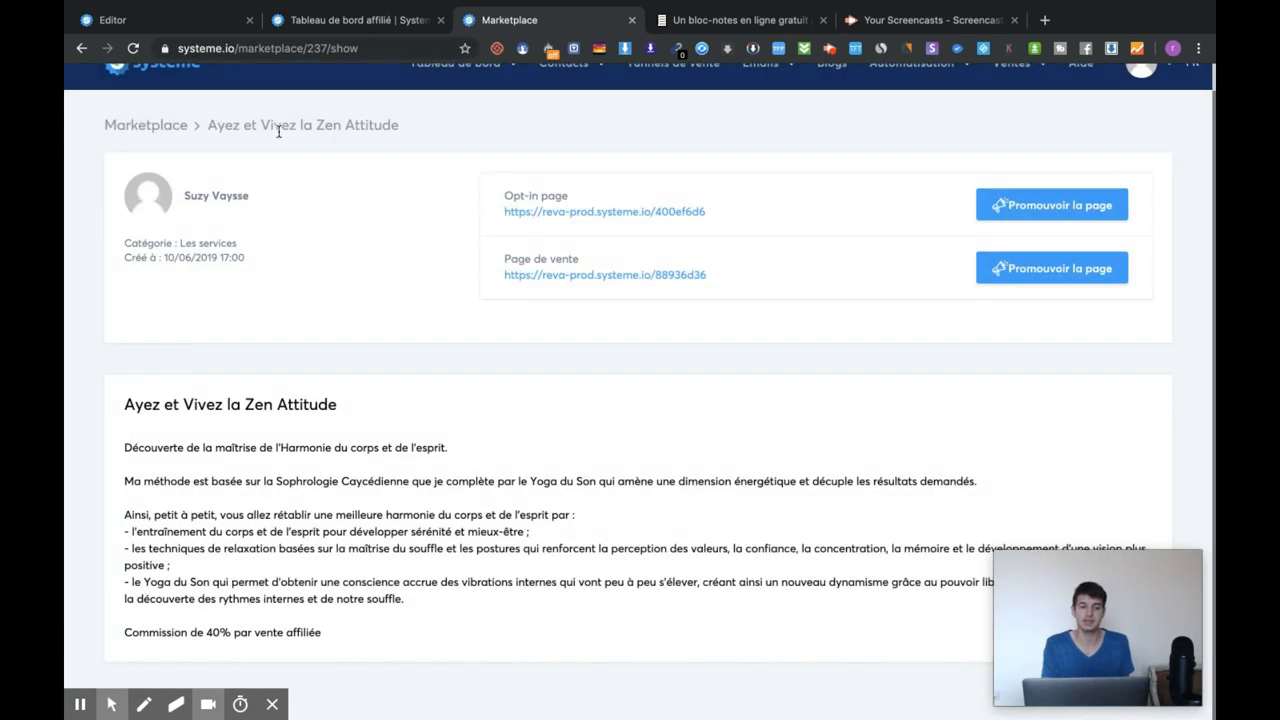
pyautogui.click(150, 130)
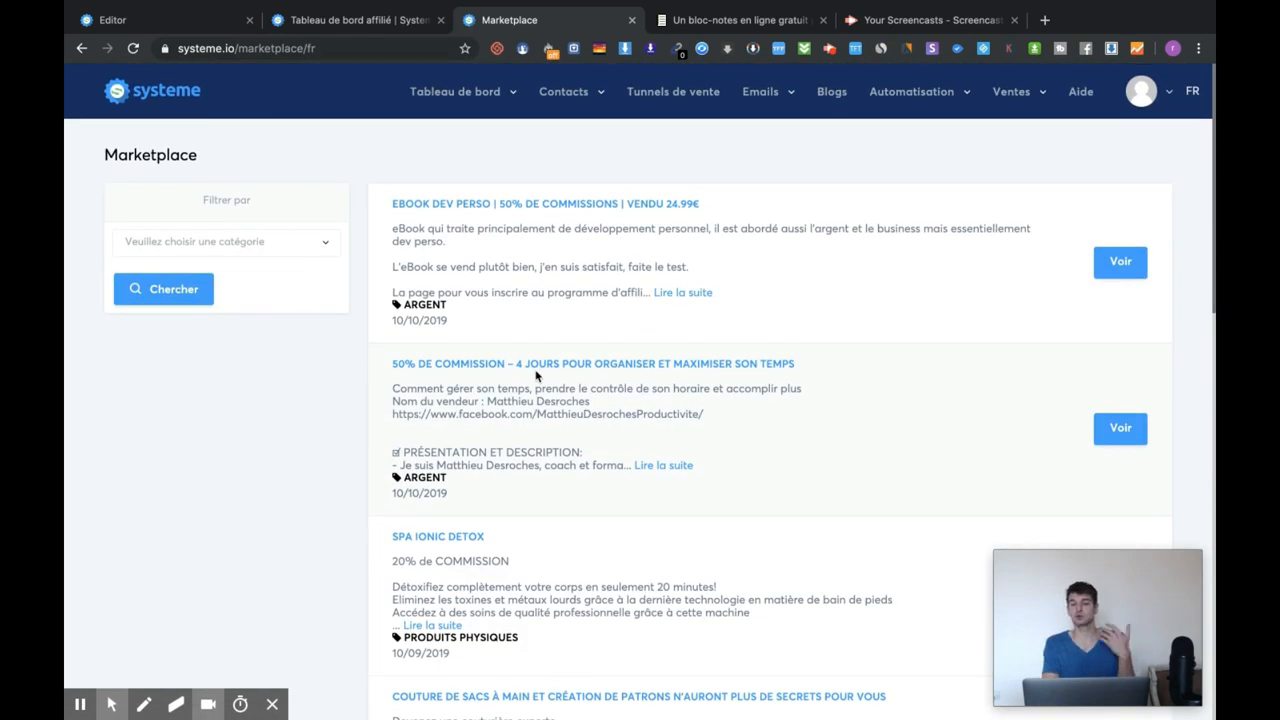
# From Ventes > Mes formations, start a new course and place focus in its Nom field.
pyautogui.moveTo(1020, 95)
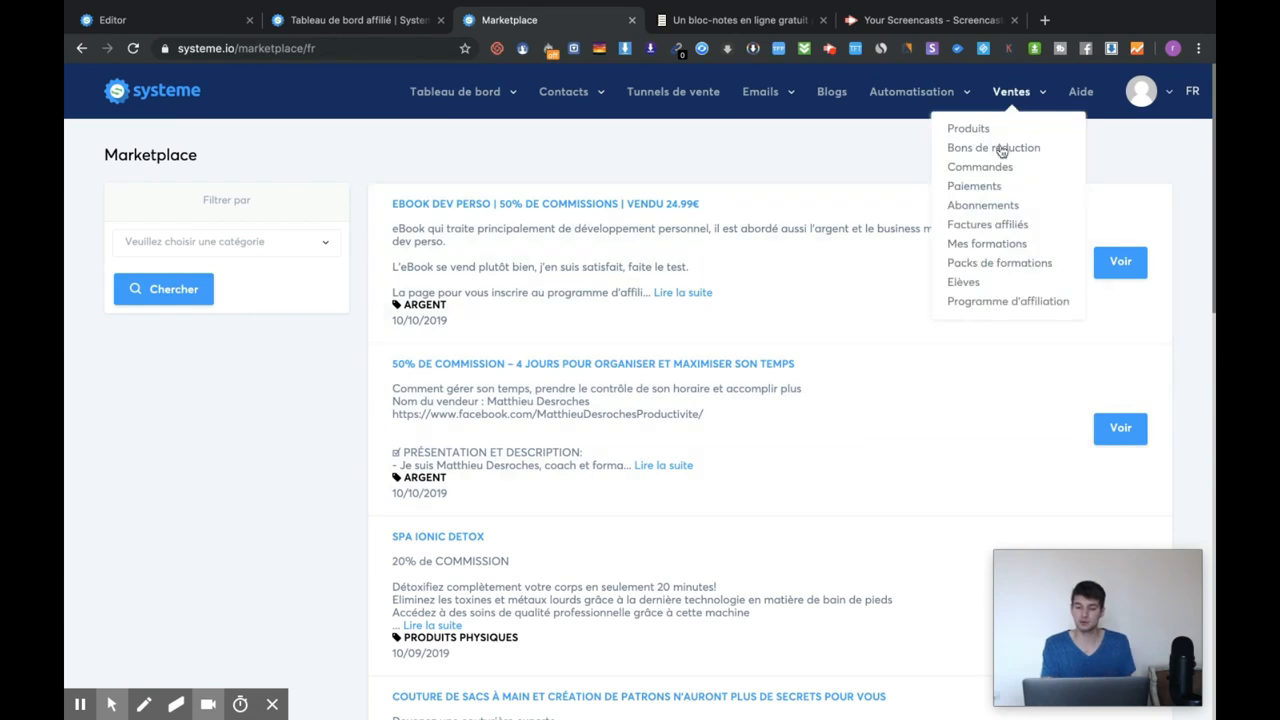
pyautogui.click(1007, 245)
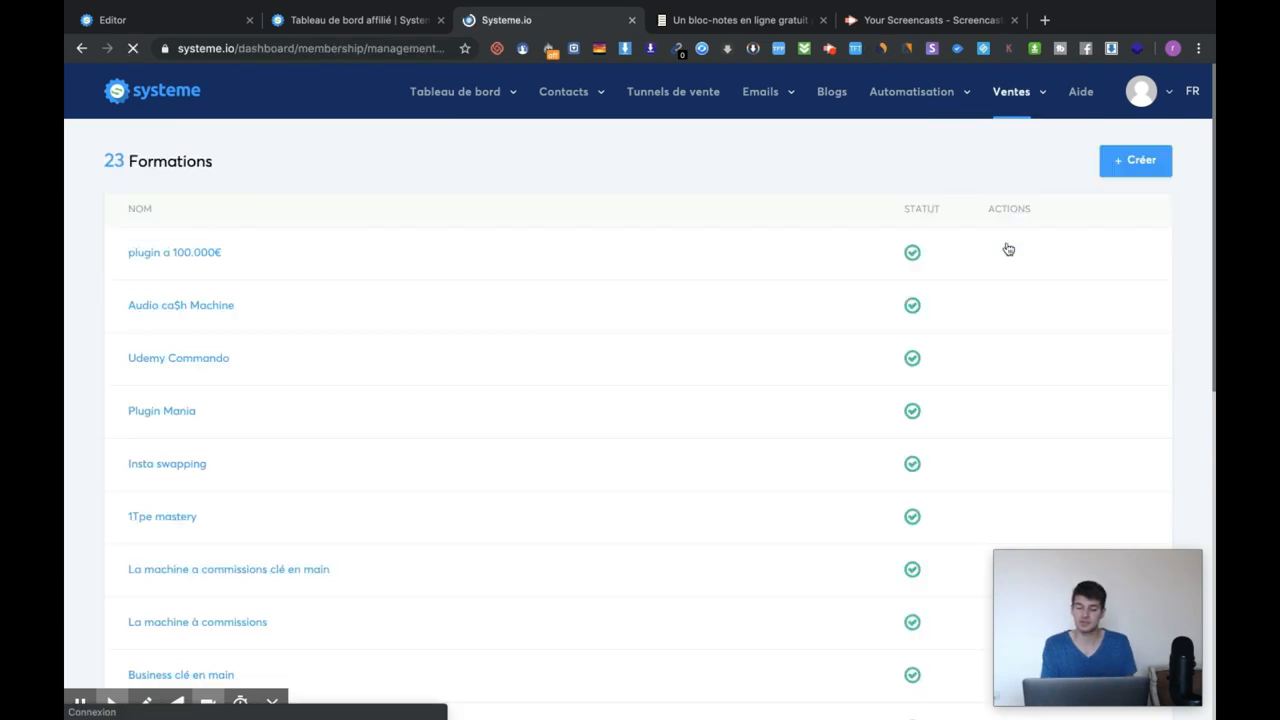
pyautogui.click(1130, 165)
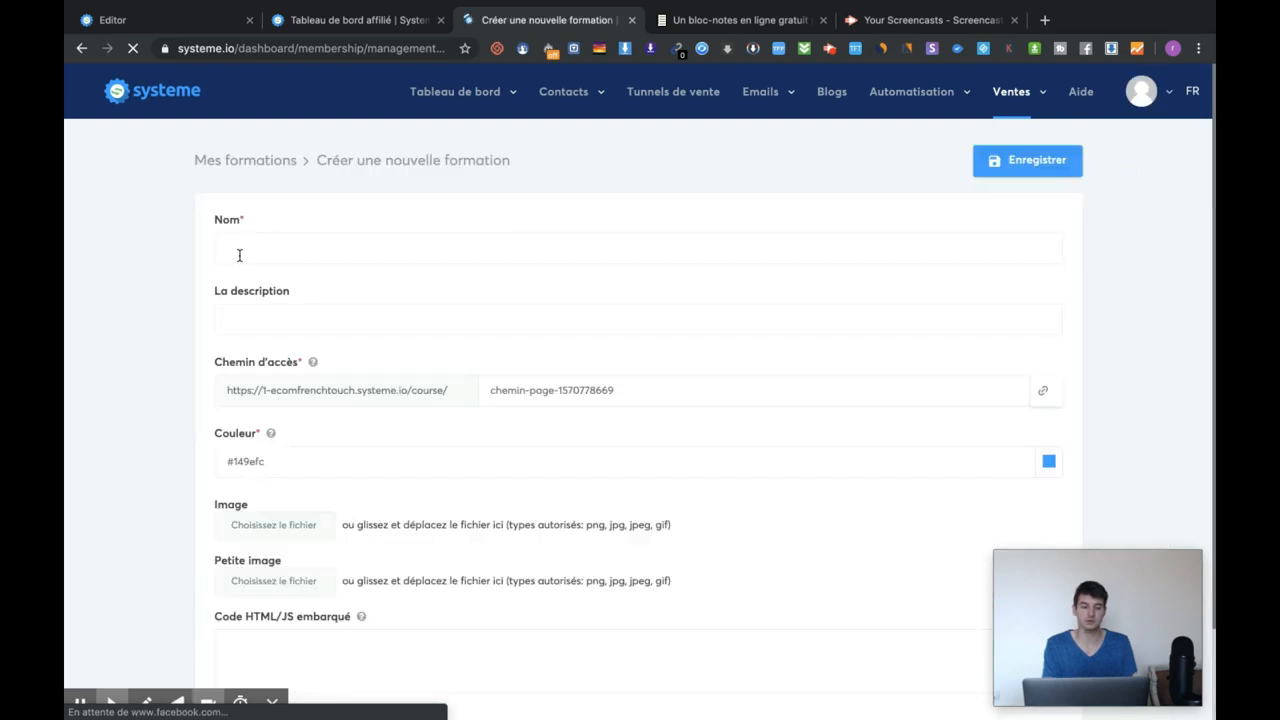
pyautogui.click(237, 252)
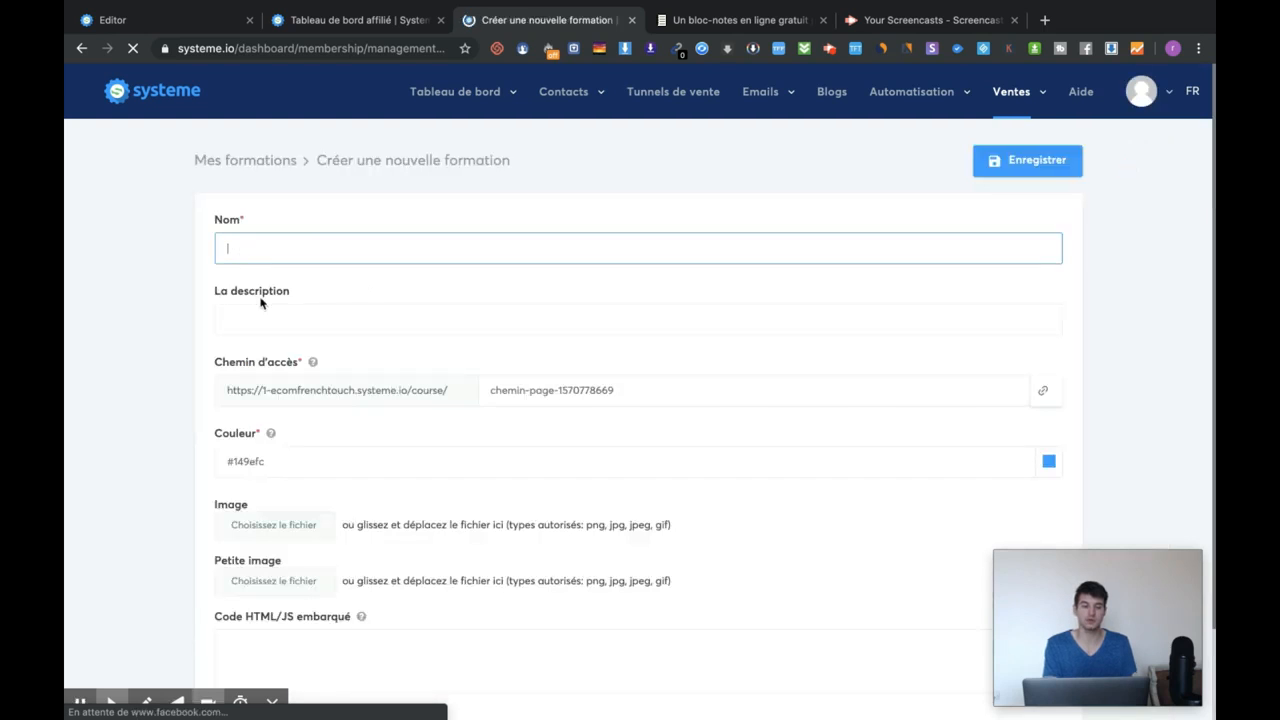
pyautogui.click(274, 315)
pyautogui.click(292, 250)
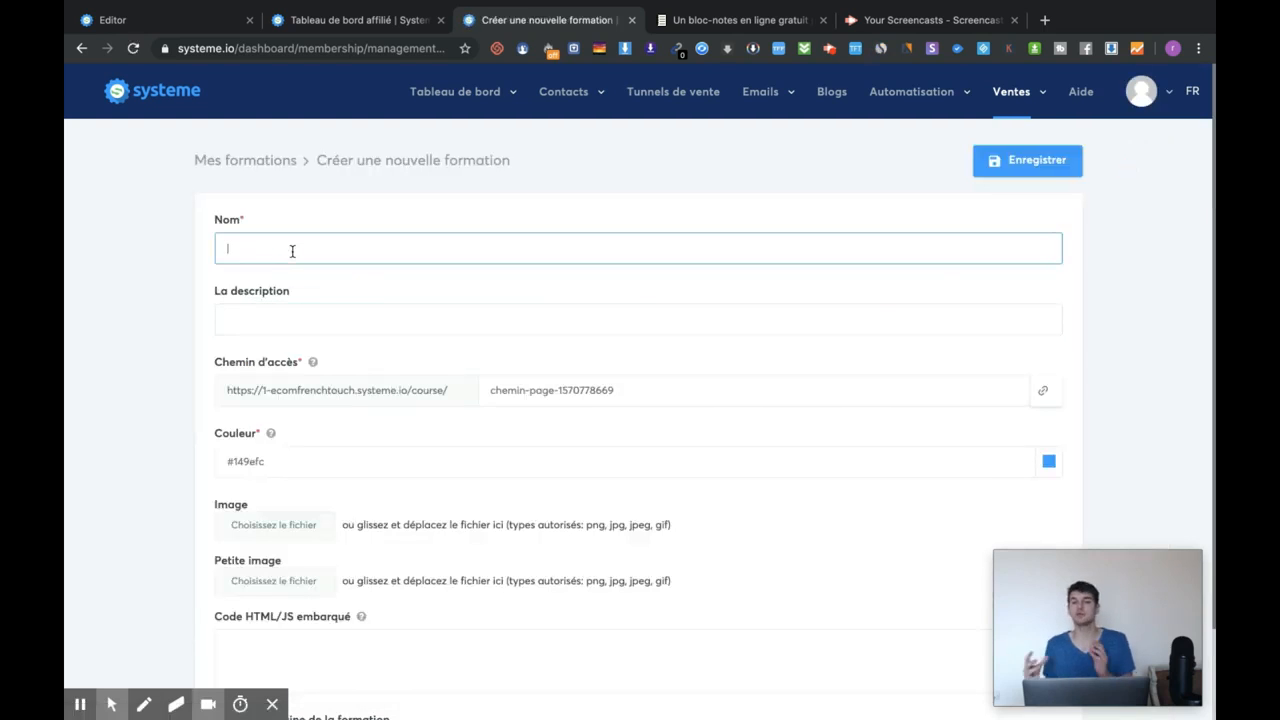